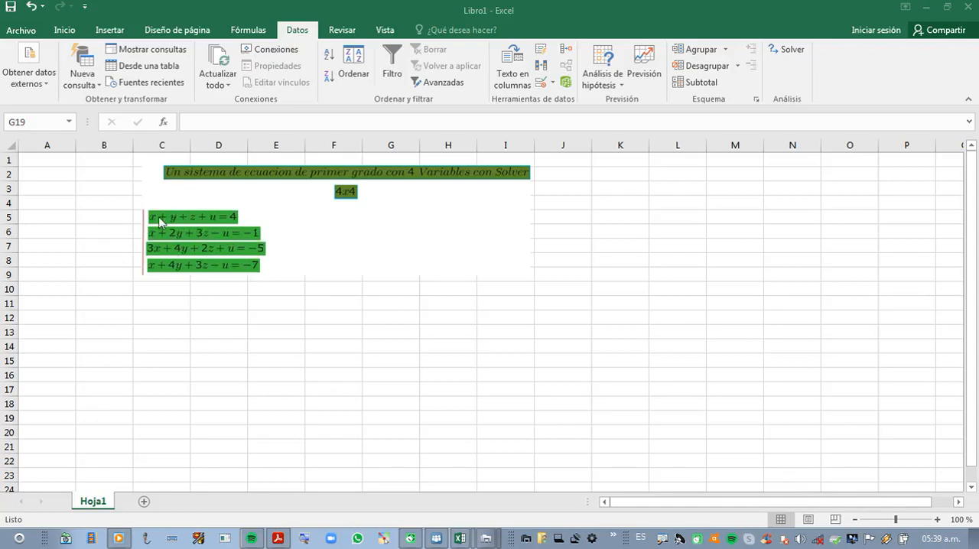
{"action": "key", "text": "ctrl+2"}
{"action": "key", "text": "ctrl+4"}
{"action": "key", "text": "Escape"}
{"action": "key", "text": "ctrl+4"}
{"action": "key", "text": "ctrl+2"}
{"action": "left_click", "coordinate": [174, 283]}
{"action": "left_click_drag", "start_coordinate": [173, 271], "coordinate": [167, 322]}
{"action": "left_click_drag", "start_coordinate": [199, 274], "coordinate": [204, 302]}
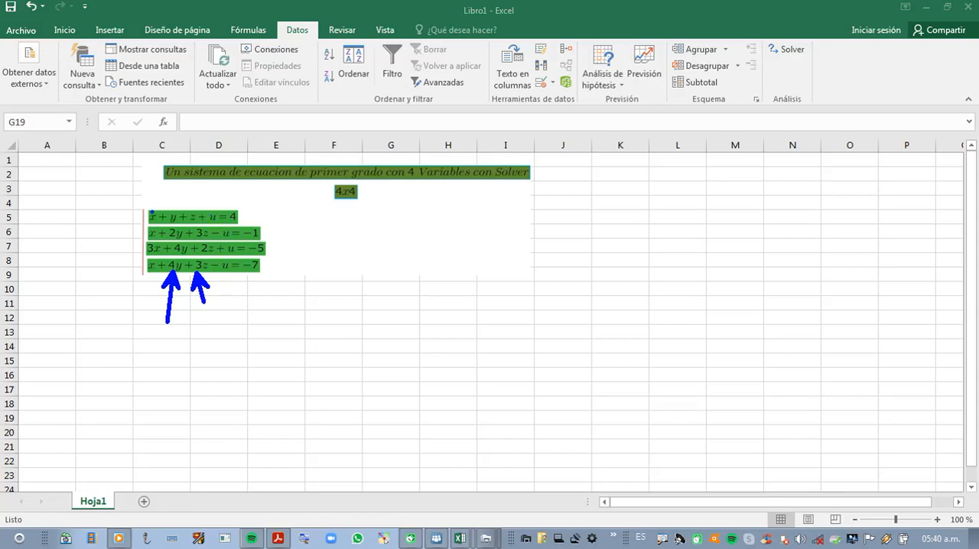
{"action": "mouse_move", "coordinate": [151, 213]}
{"action": "left_mouse_down"}
{"action": "mouse_move", "coordinate": [121, 186]}
{"action": "mouse_move", "coordinate": [86, 178]}
{"action": "left_mouse_up"}
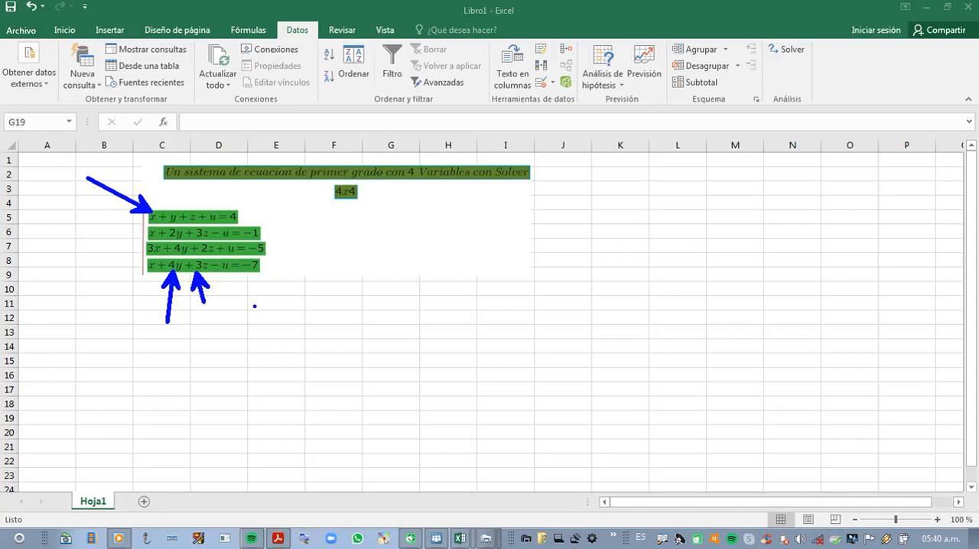
{"action": "key", "text": "Escape"}
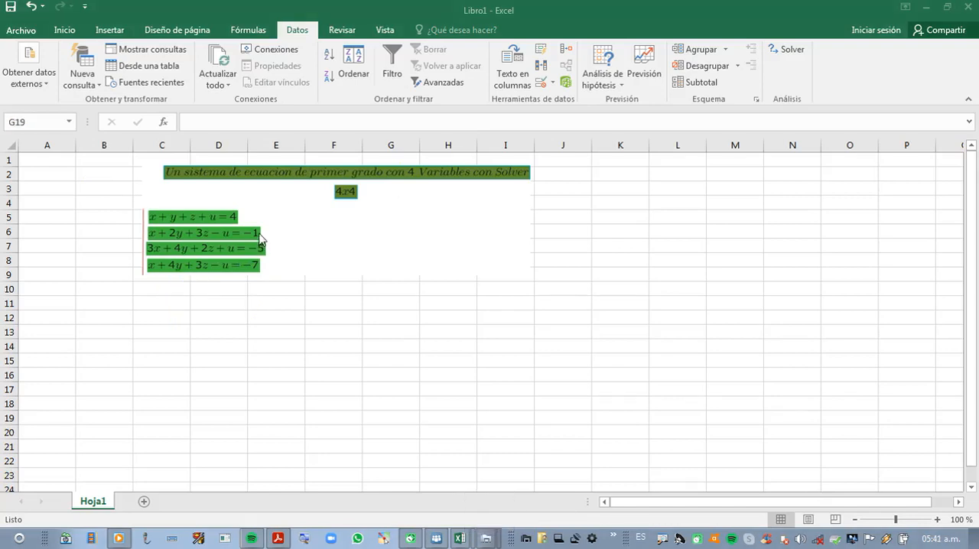
{"action": "key", "text": "ctrl+4"}
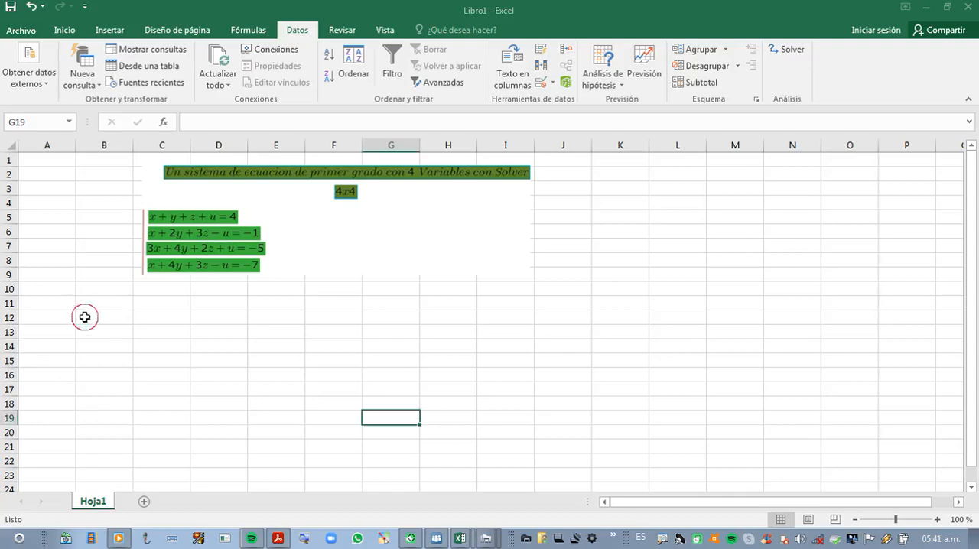
Step: Enter the variable headings x, y, z and u in cells B12 through E12
{"action": "left_click", "coordinate": [99, 318]}
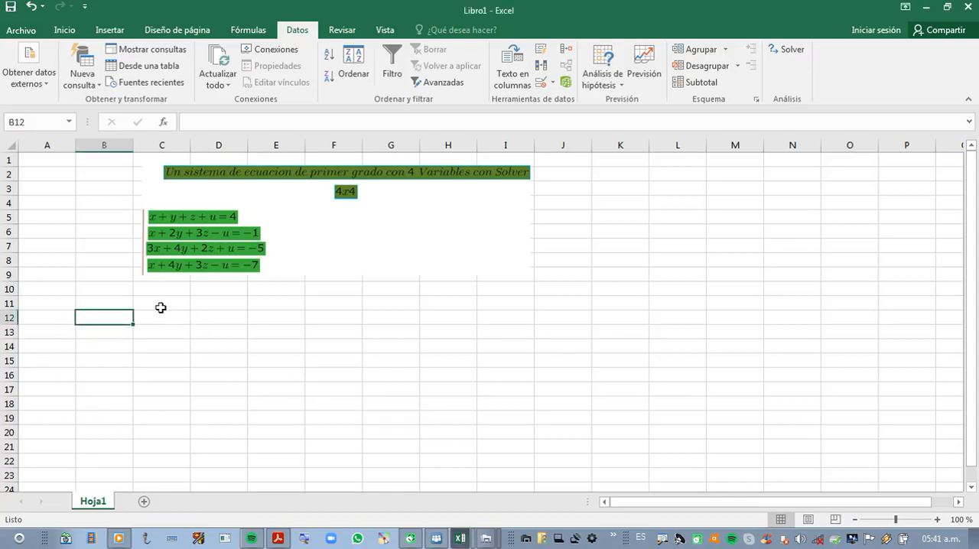
{"action": "type", "text": "x"}
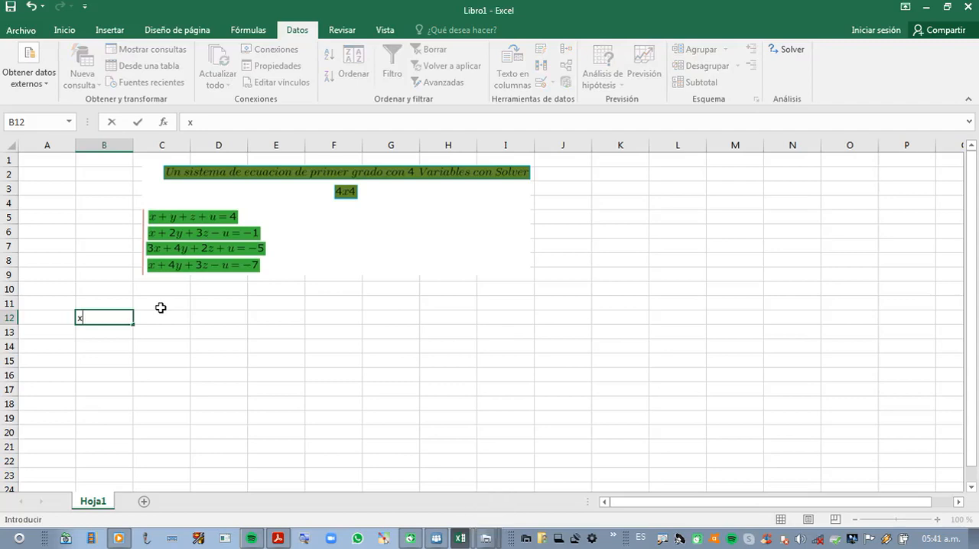
{"action": "key", "text": "ctrl+4"}
{"action": "key", "text": "Right"}
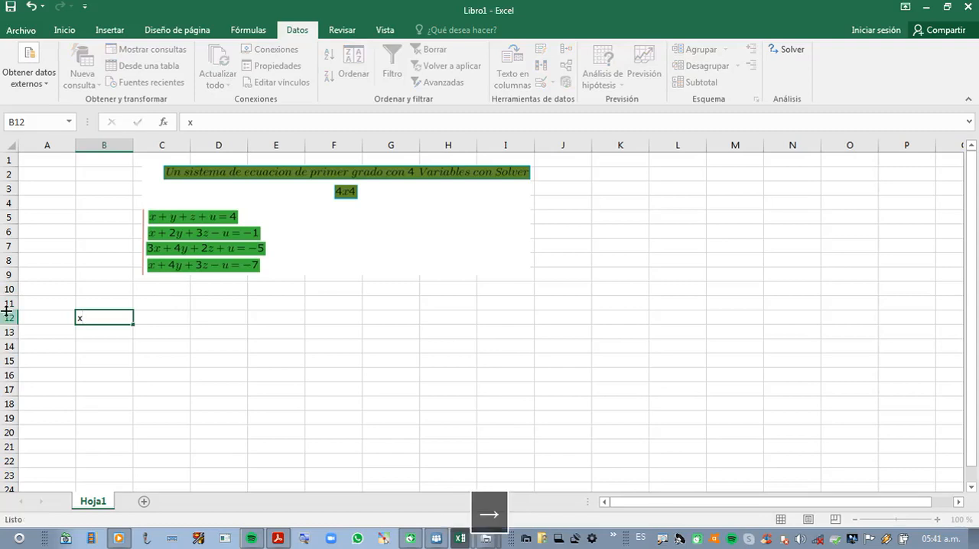
{"action": "type", "text": "y"}
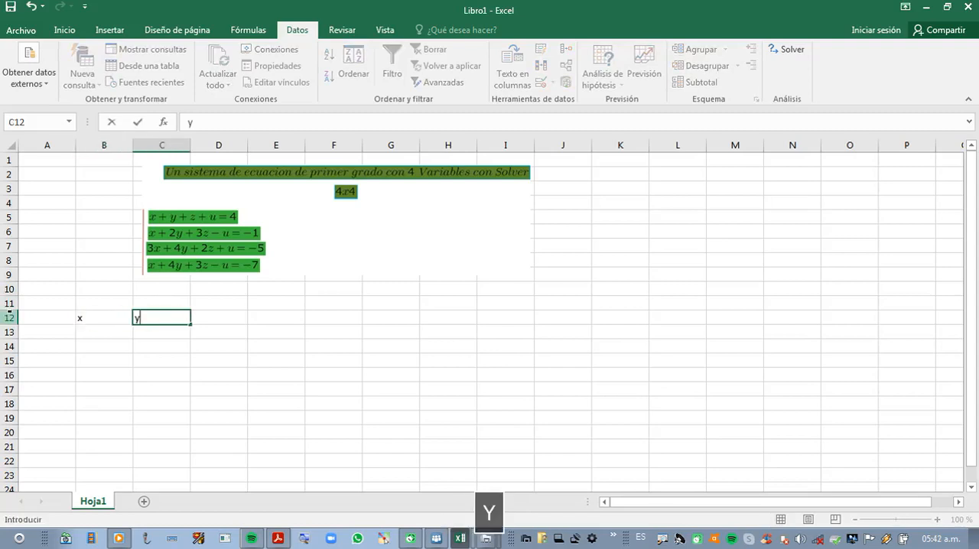
{"action": "key", "text": "Right"}
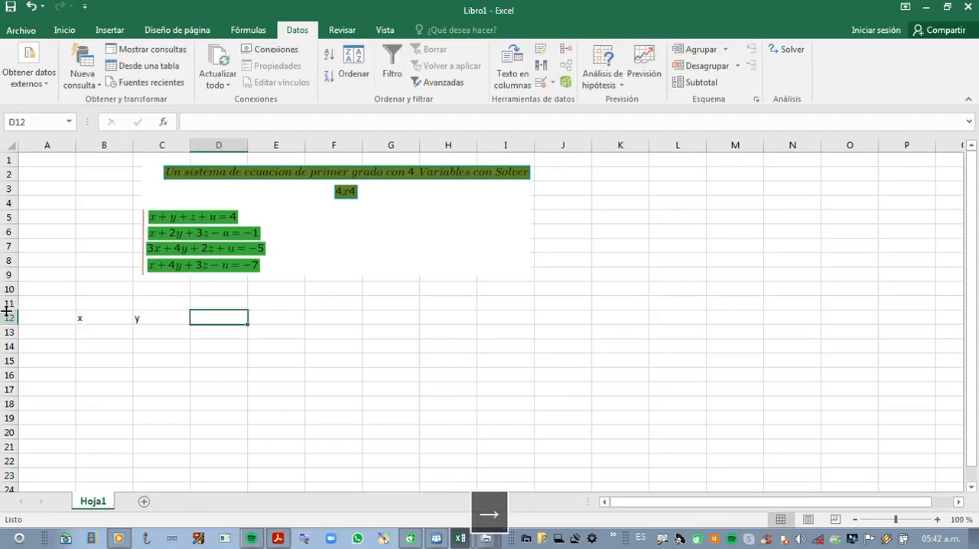
{"action": "type", "text": "z"}
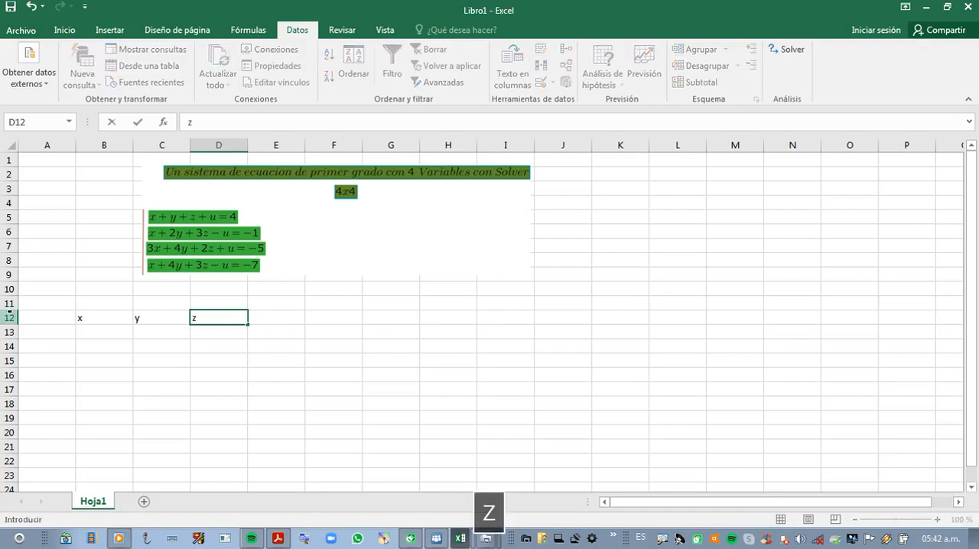
{"action": "key", "text": "Right"}
{"action": "type", "text": "u"}
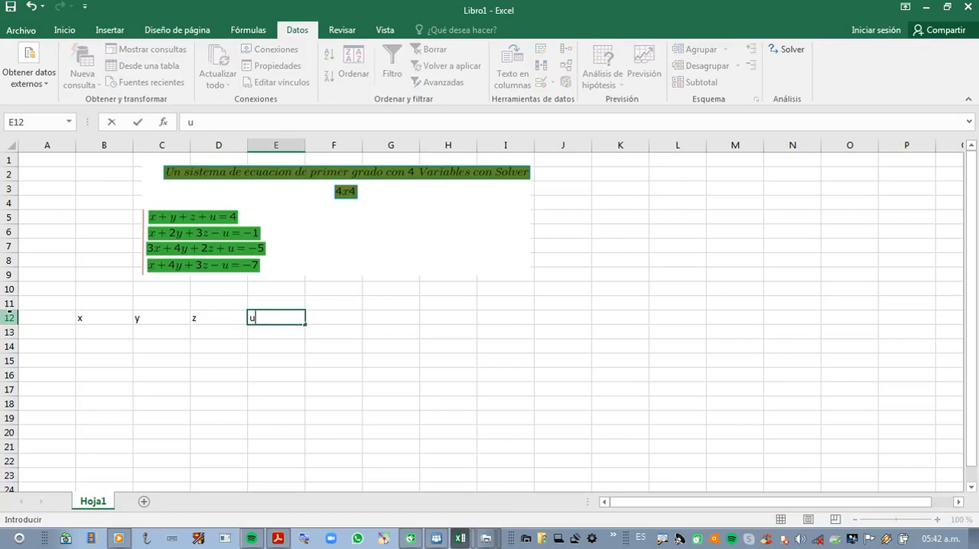
{"action": "key", "text": "ctrl+4"}
Step: Center the x, y, z and u headings in B12:E12 horizontally within their cells
{"action": "left_click_drag", "start_coordinate": [77, 319], "coordinate": [281, 318]}
{"action": "left_click", "coordinate": [65, 30]}
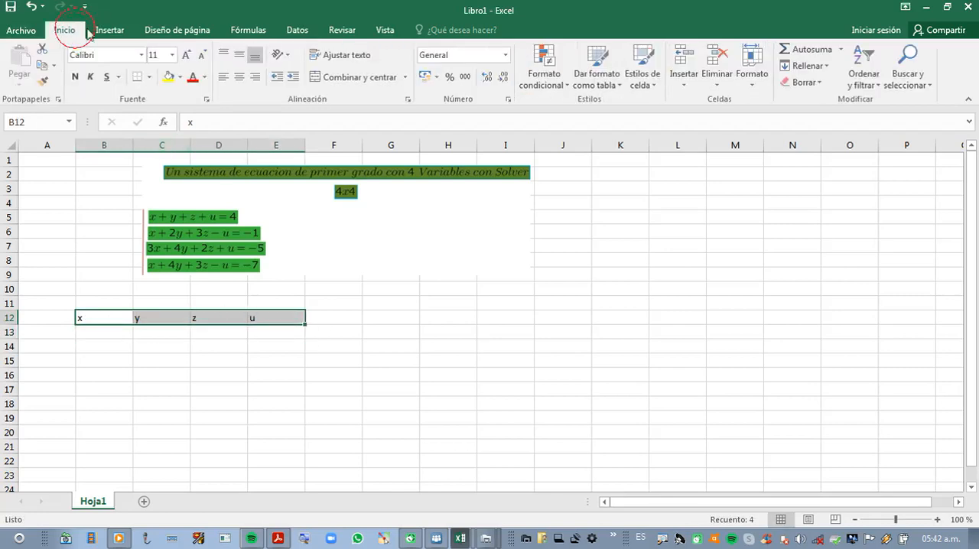
{"action": "left_click", "coordinate": [240, 76]}
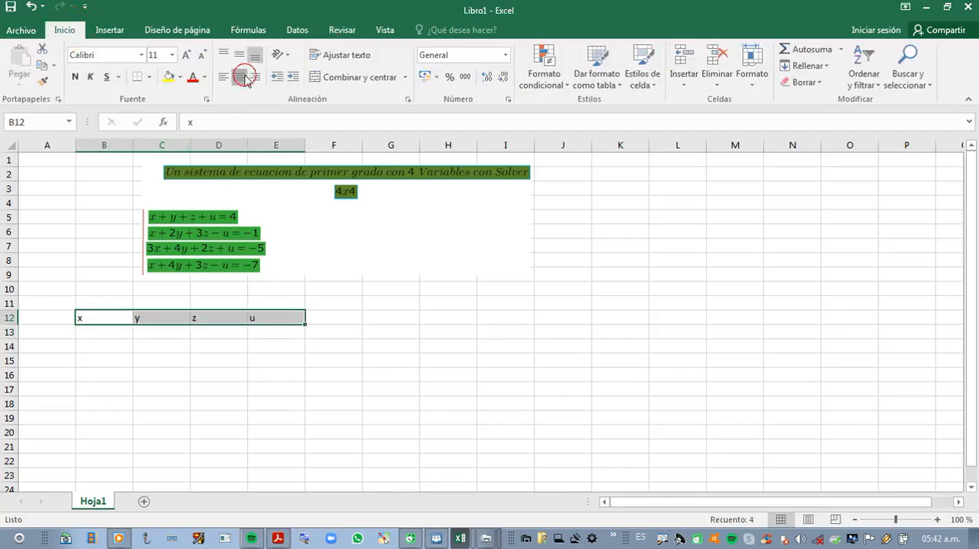
{"action": "left_click", "coordinate": [101, 337]}
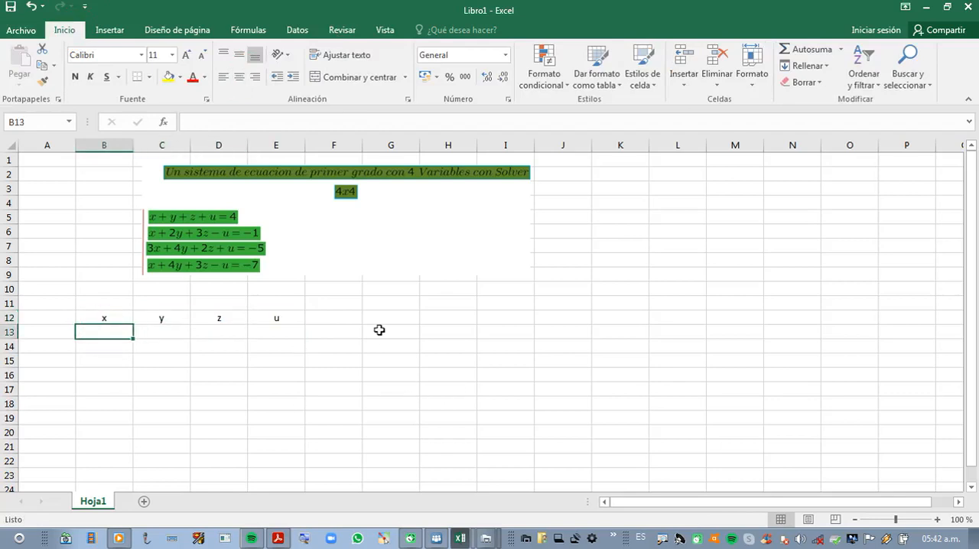
Step: Label the four equations ecu1, ecu2, ecu3 and ecu4 in cells B5 through B8
{"action": "scroll", "coordinate": [122, 350], "scroll_direction": "down", "scroll_amount": 1}
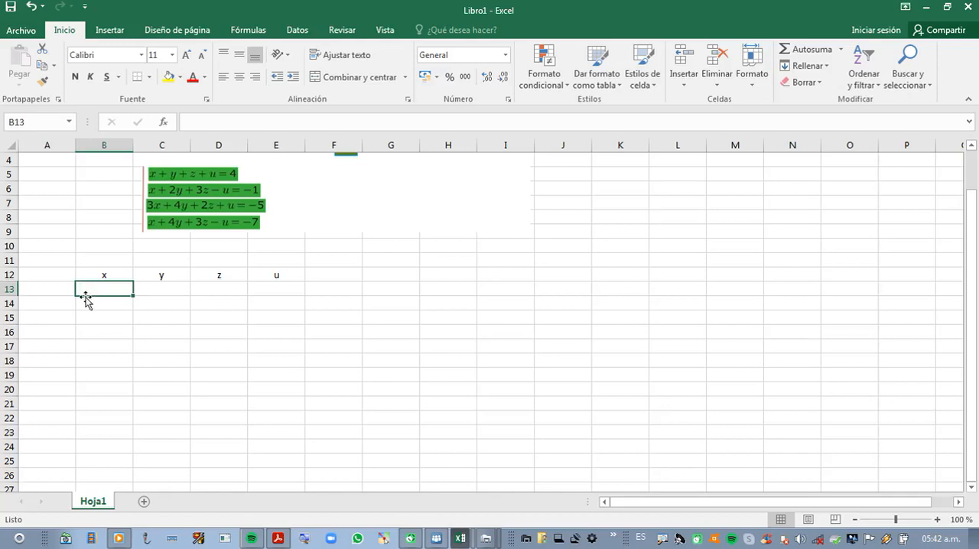
{"action": "left_click", "coordinate": [102, 332]}
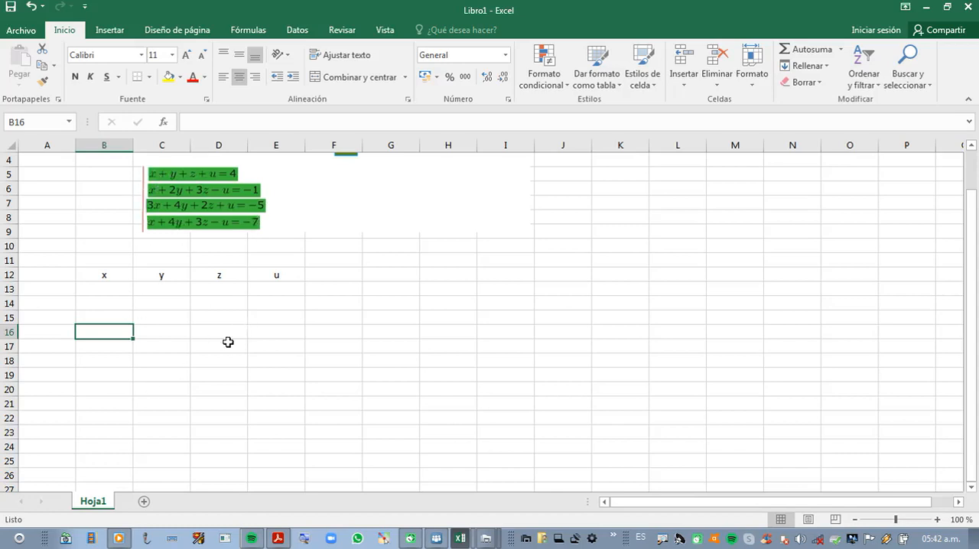
{"action": "left_click", "coordinate": [86, 175]}
{"action": "type", "text": "ec"}
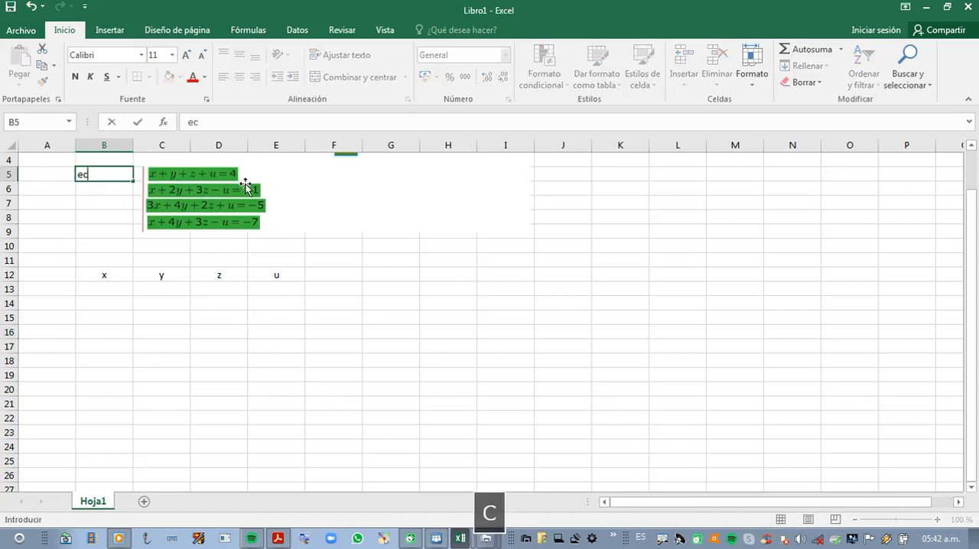
{"action": "type", "text": "u1"}
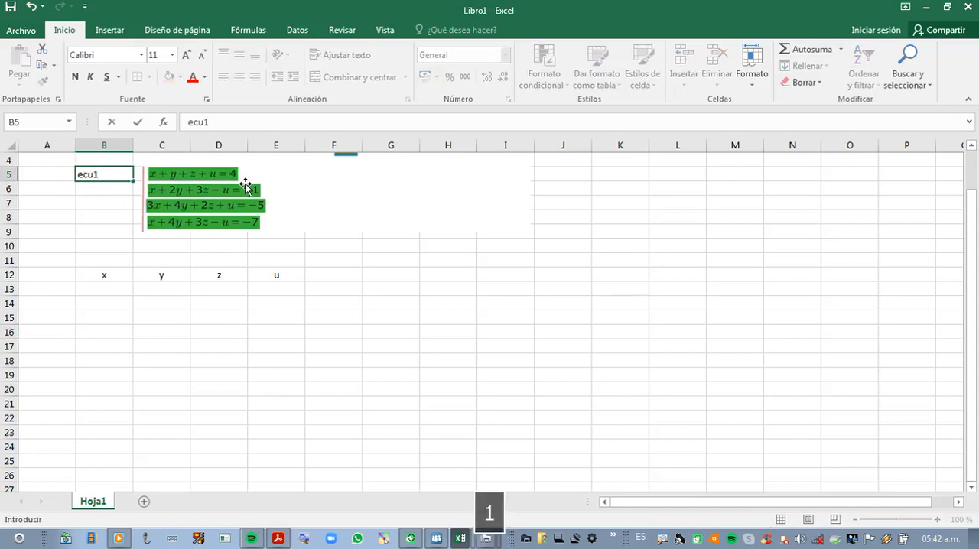
{"action": "key", "text": "Down"}
{"action": "type", "text": "ecu"}
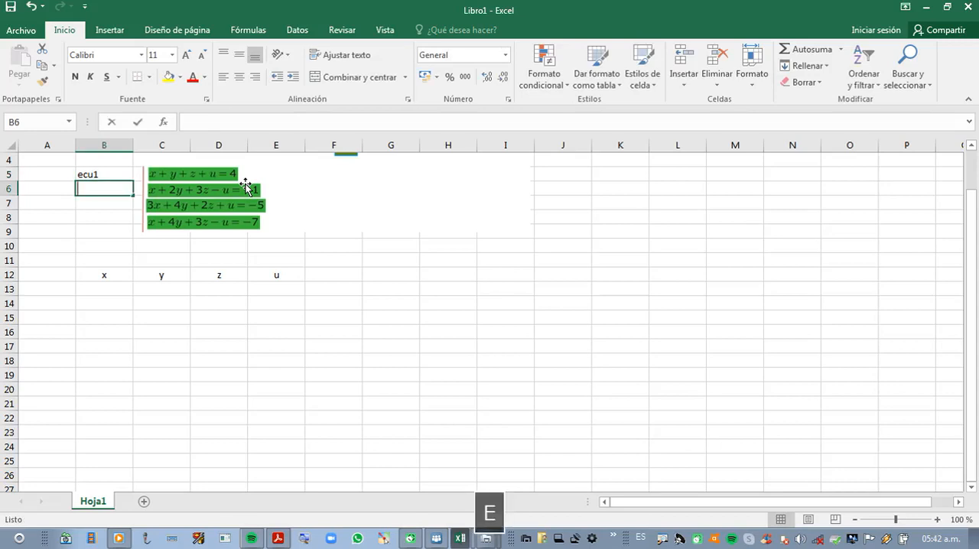
{"action": "type", "text": "2"}
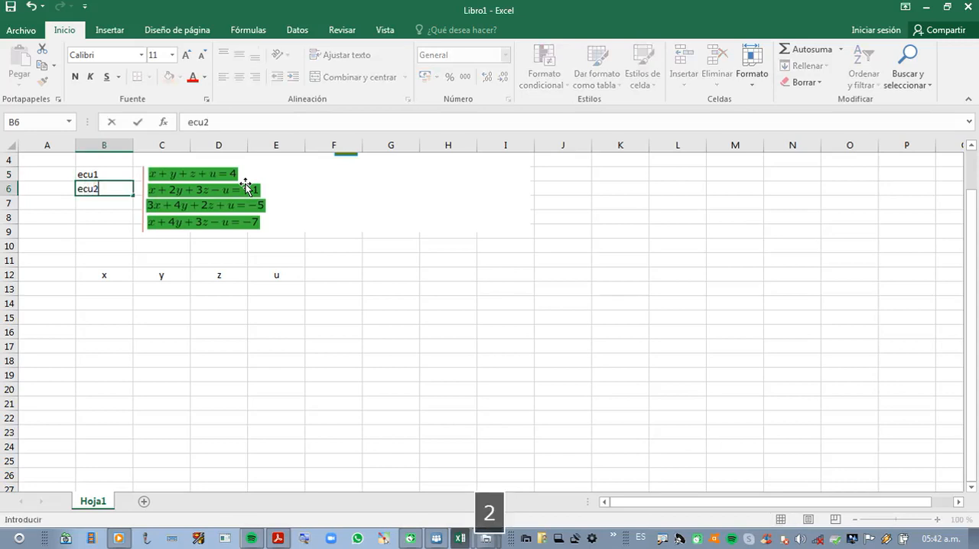
{"action": "key", "text": "Down"}
{"action": "type", "text": "e"}
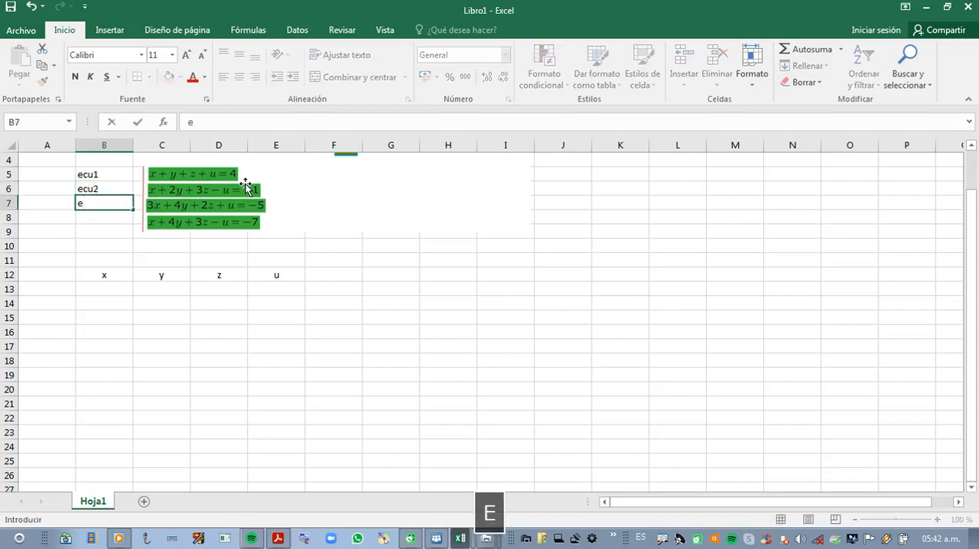
{"action": "type", "text": "cu"}
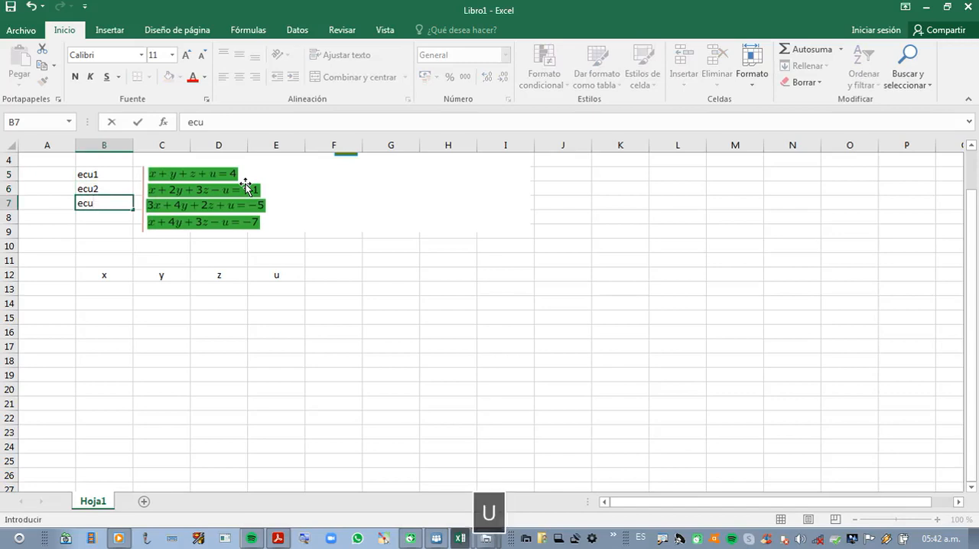
{"action": "type", "text": "3"}
{"action": "key", "text": "Return"}
{"action": "type", "text": "ecu"}
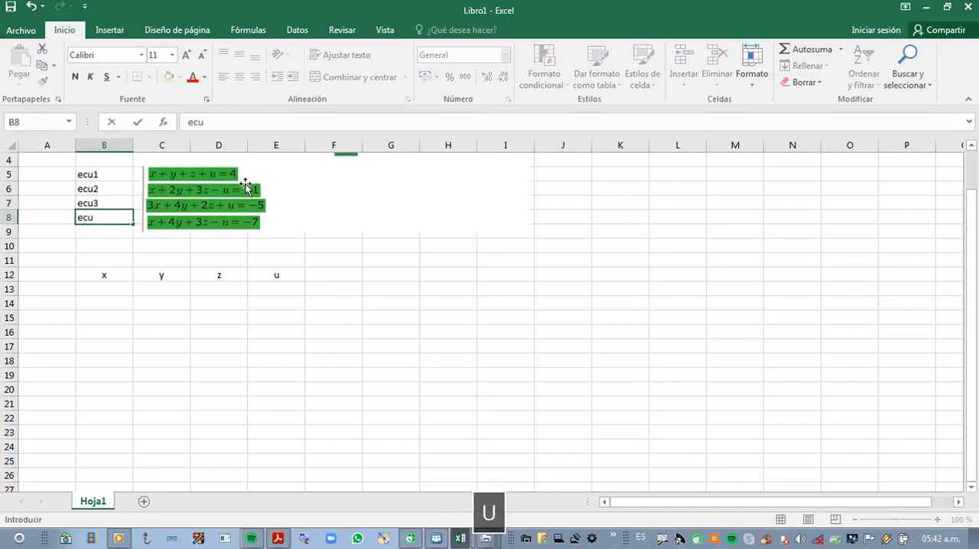
{"action": "type", "text": "4"}
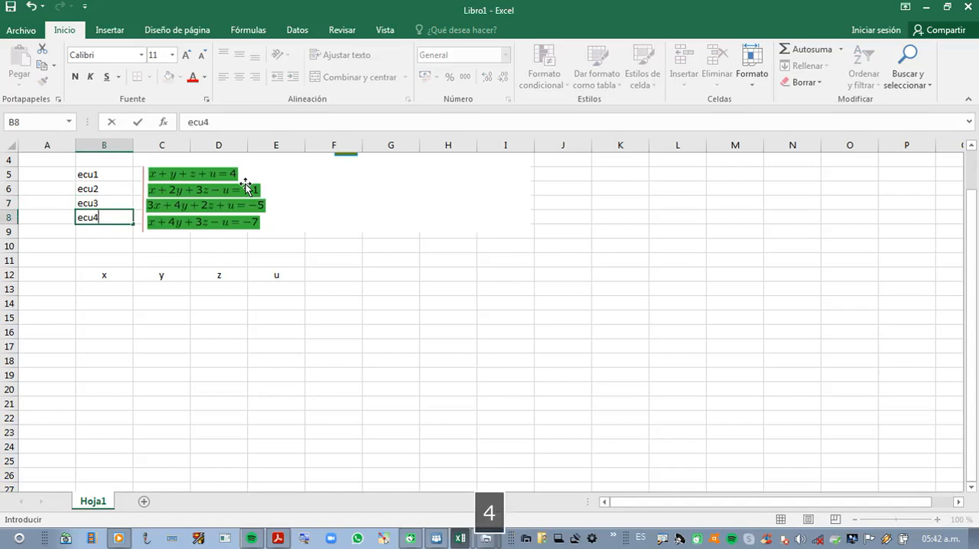
{"action": "key", "text": "Return"}
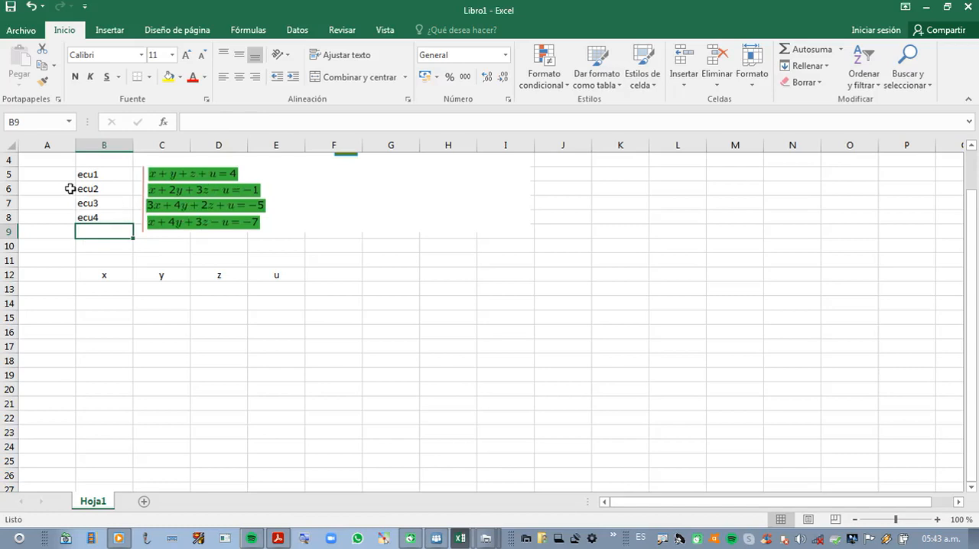
Step: Enter the first equation's coefficients, 1 for each of x, y, z and u, in cells B16 through E16
{"action": "left_click", "coordinate": [104, 330]}
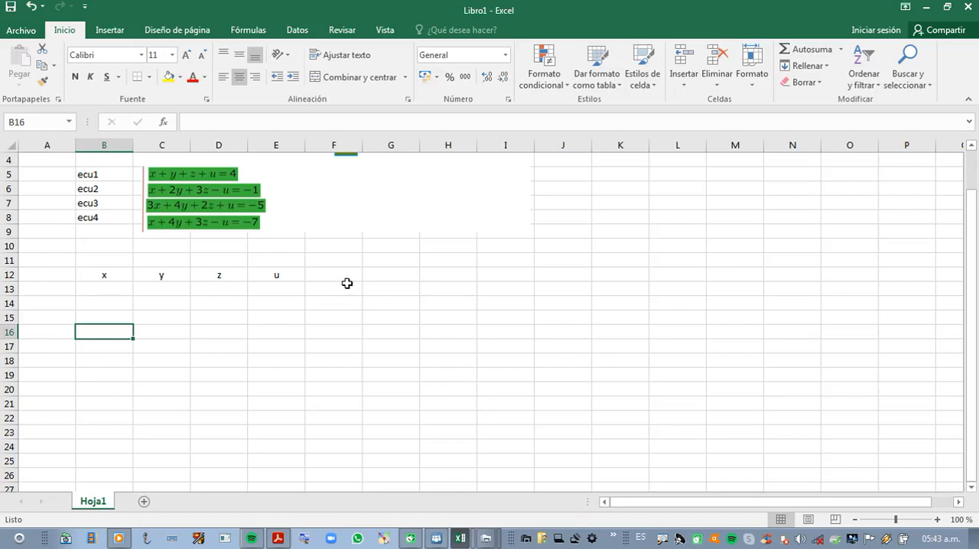
{"action": "type", "text": "1"}
{"action": "key", "text": "Right"}
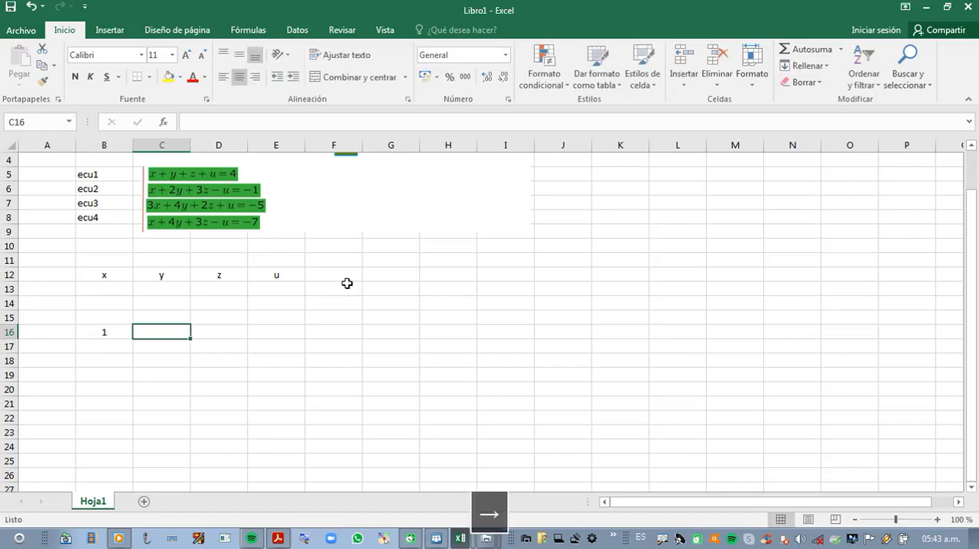
{"action": "type", "text": "1"}
{"action": "key", "text": "Right"}
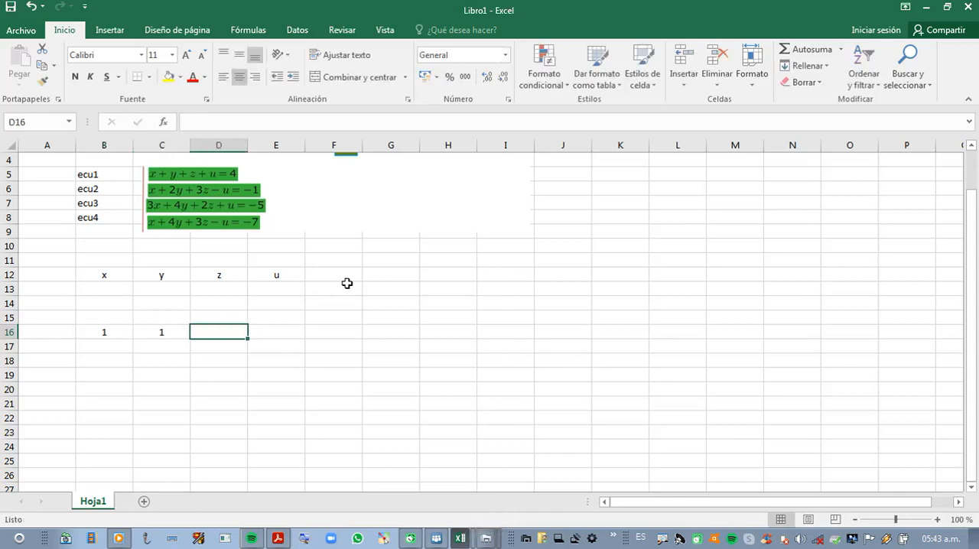
{"action": "type", "text": "1"}
{"action": "key", "text": "Right"}
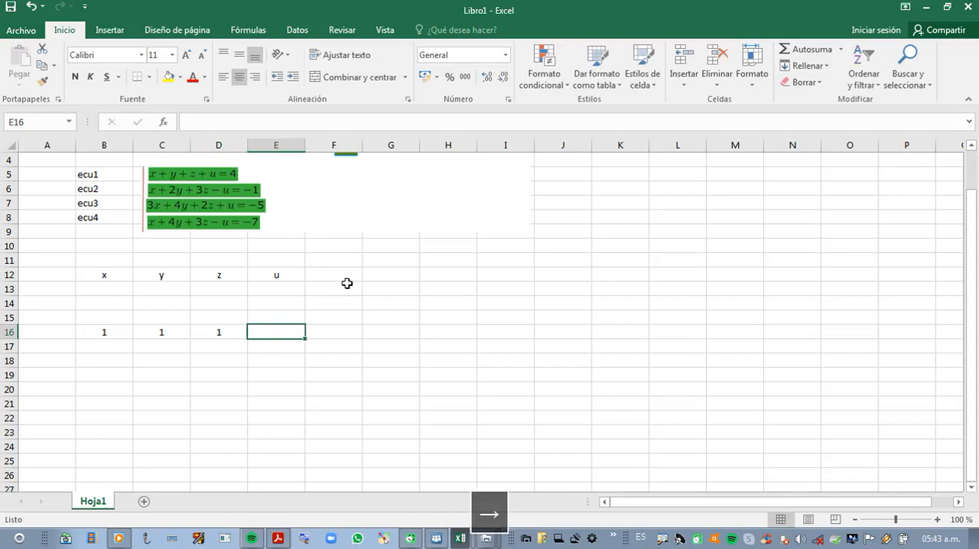
{"action": "type", "text": "1"}
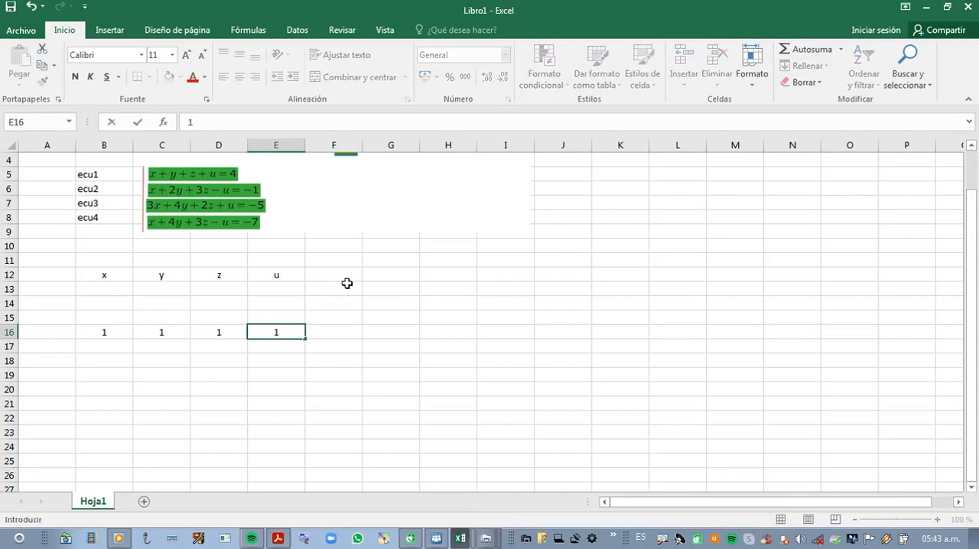
{"action": "key", "text": "Right"}
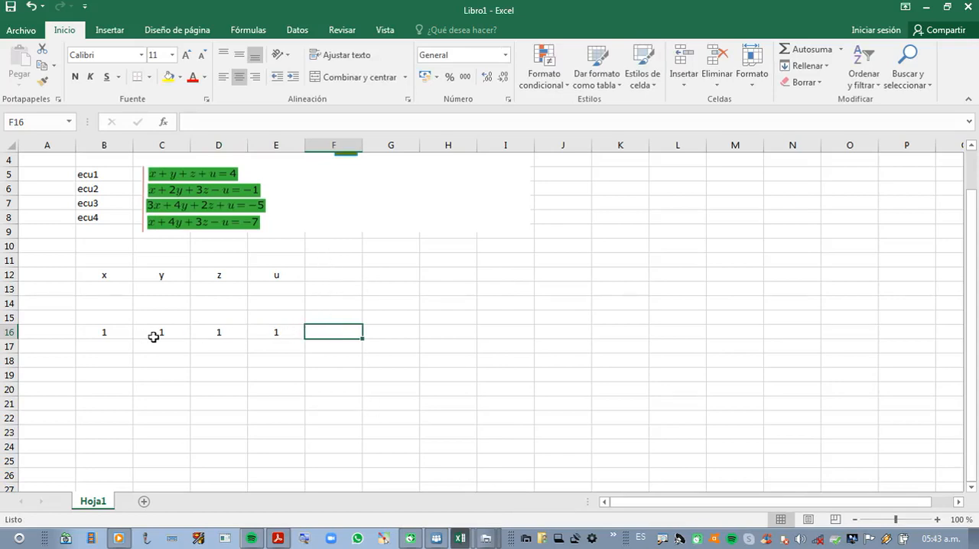
Step: Add the heading TI in F15 and enter -4 below it in F16 as the first equation's independent term
{"action": "left_click", "coordinate": [317, 316]}
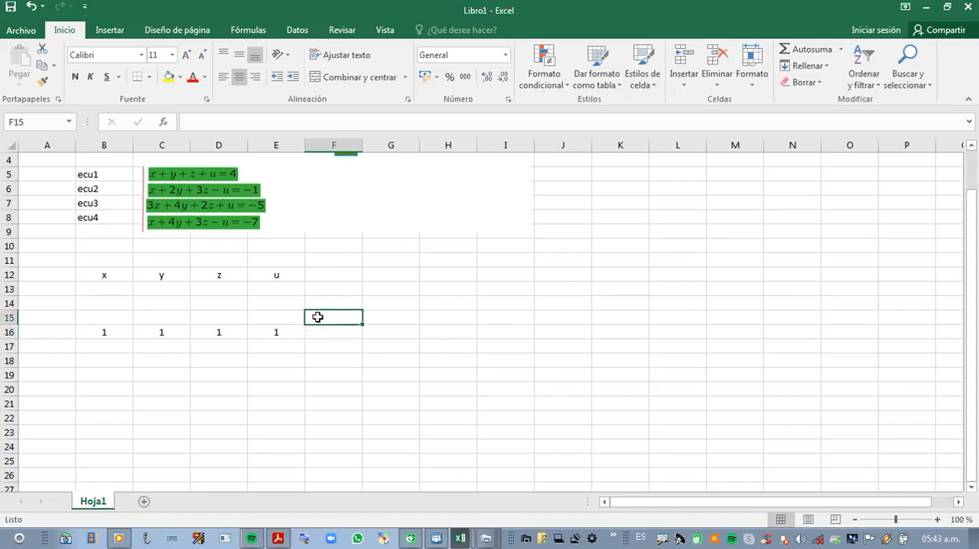
{"action": "type", "text": "TI"}
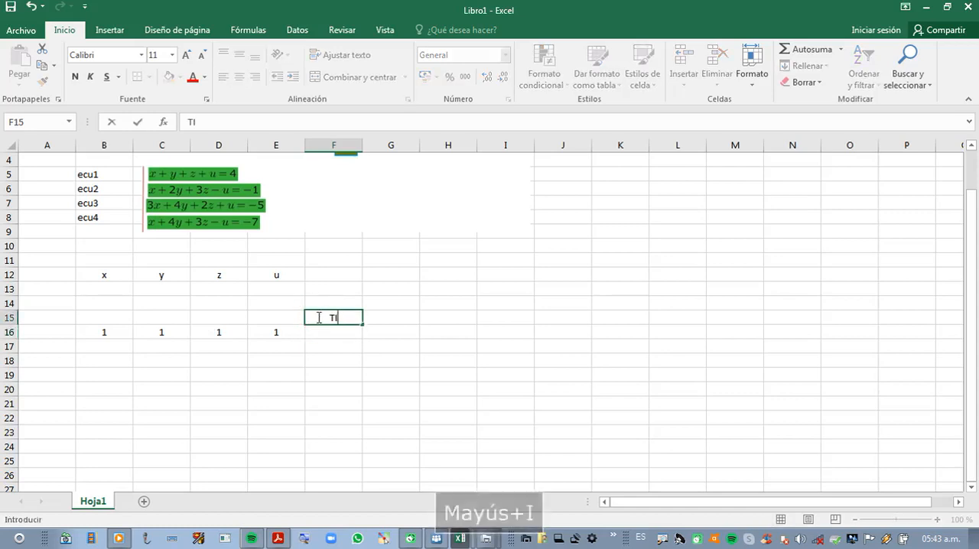
{"action": "left_click", "coordinate": [321, 330]}
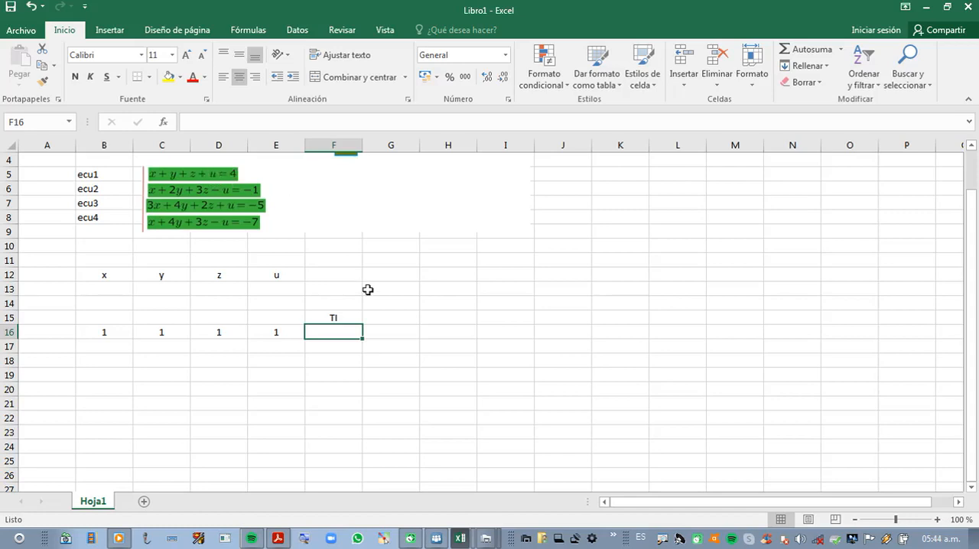
{"action": "type", "text": "-4"}
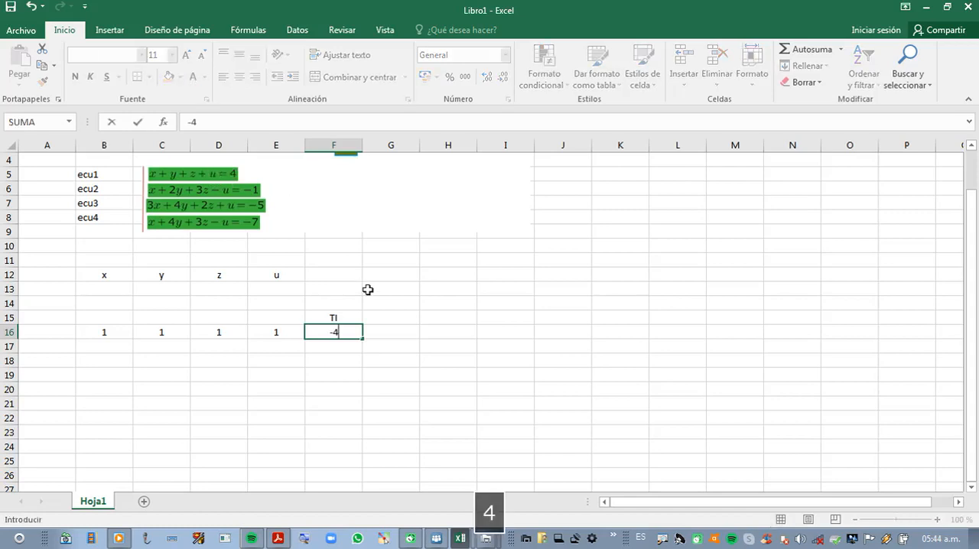
Step: Enter the second equation's coefficients 1, 2, 3 and -1 in B17 through E17, with 1 as its independent term in F17
{"action": "left_click", "coordinate": [117, 345]}
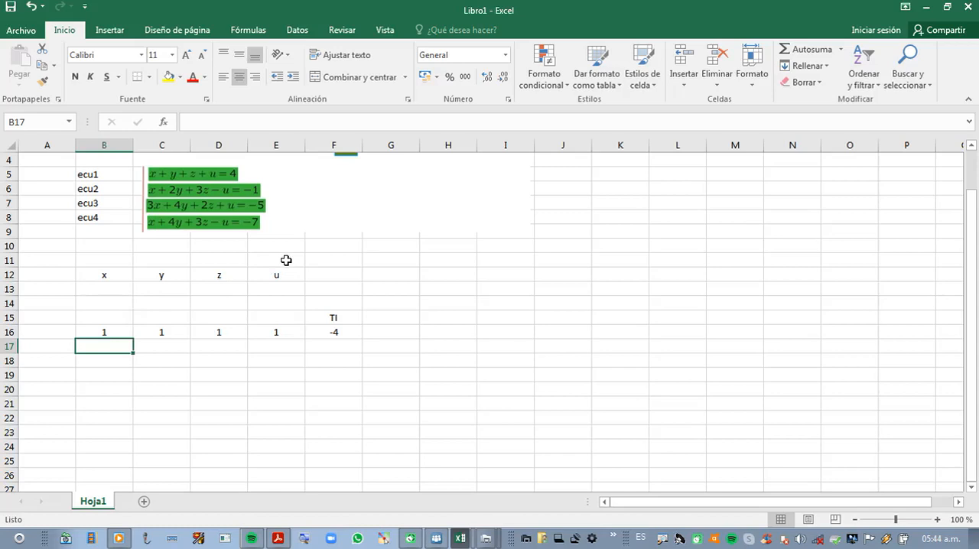
{"action": "type", "text": "1"}
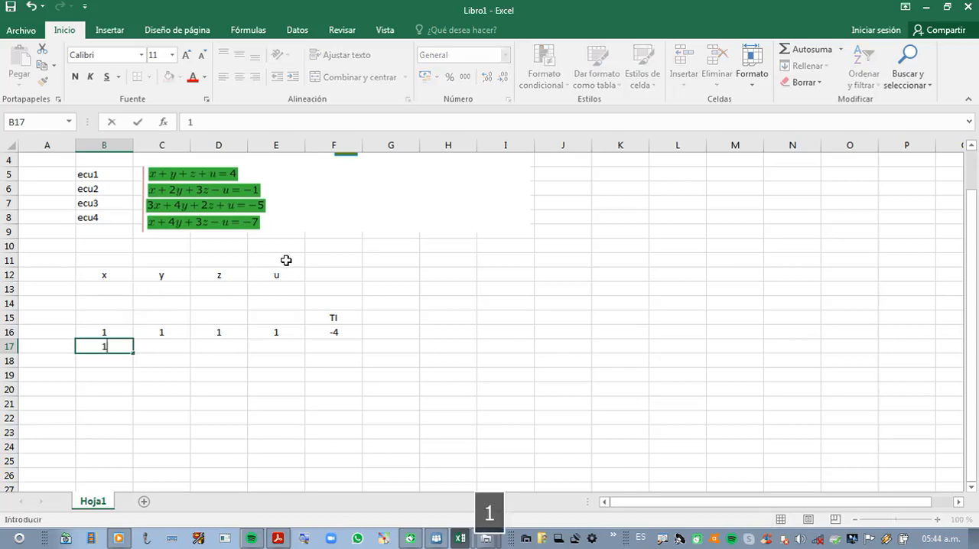
{"action": "key", "text": "Right"}
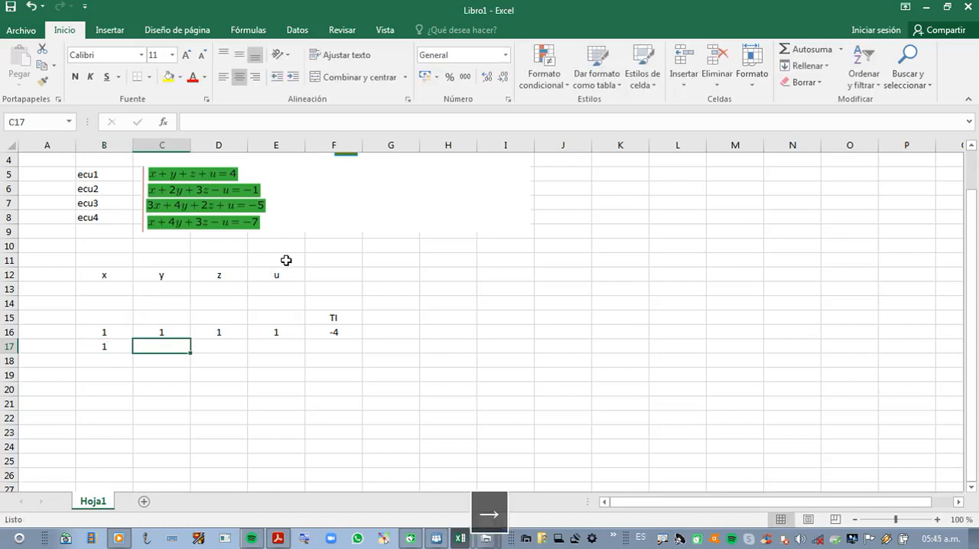
{"action": "type", "text": "2"}
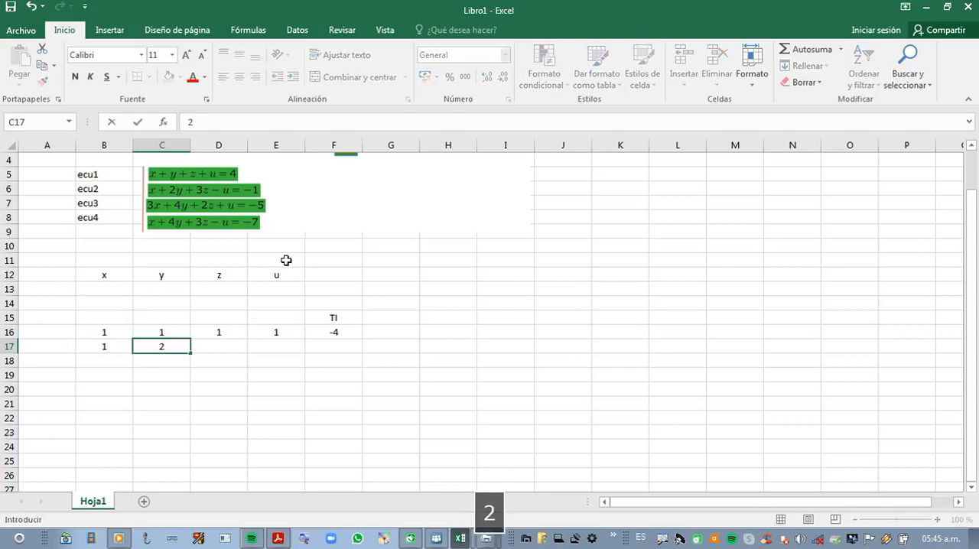
{"action": "key", "text": "Right"}
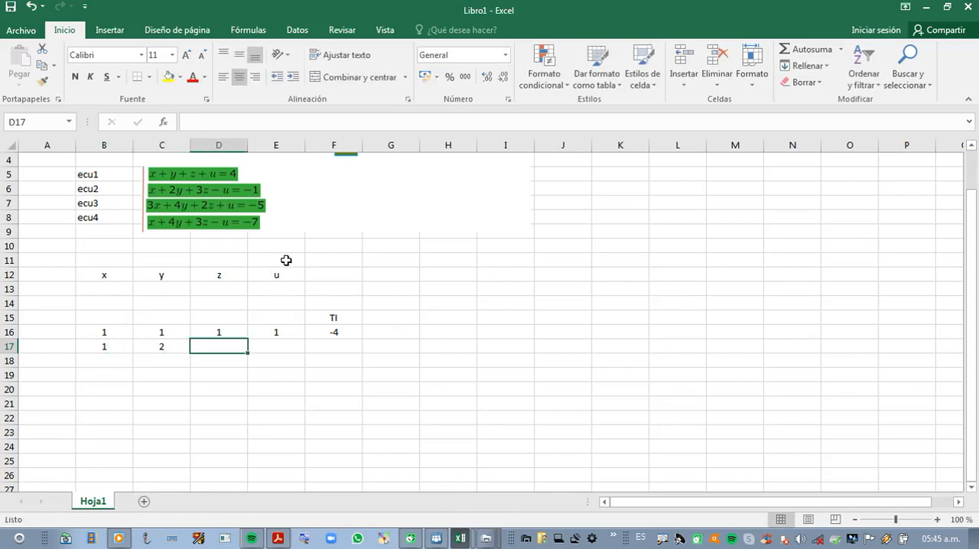
{"action": "type", "text": "3"}
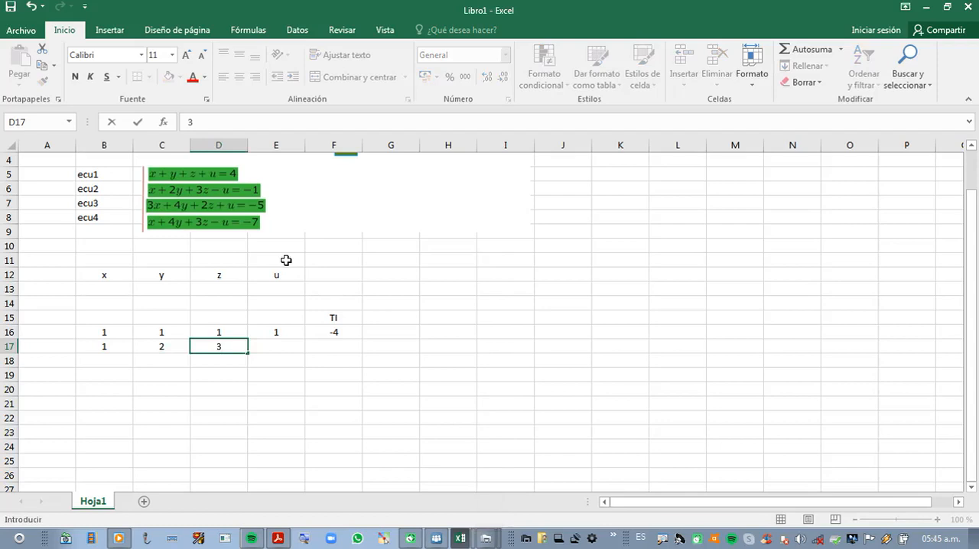
{"action": "key", "text": "Right"}
{"action": "type", "text": "-1"}
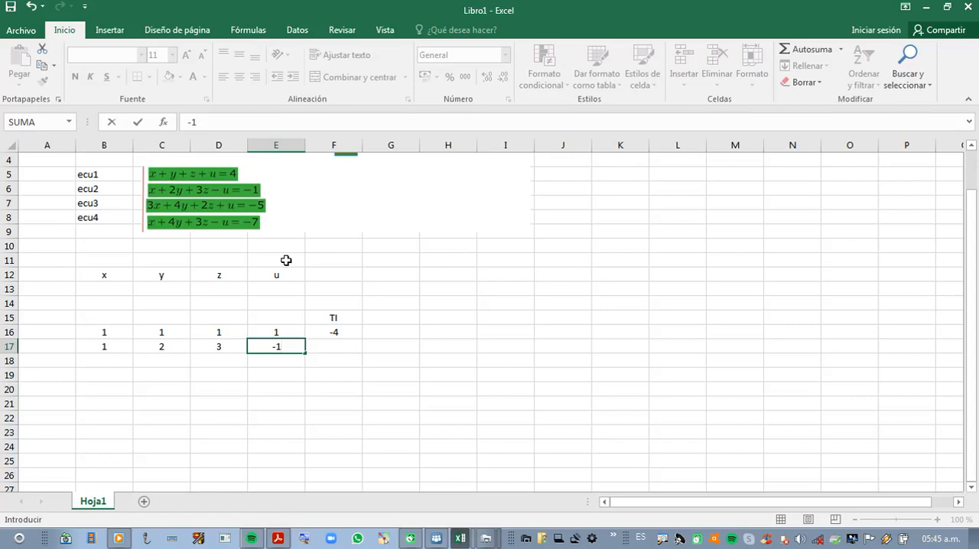
{"action": "key", "text": "Right"}
{"action": "type", "text": "1"}
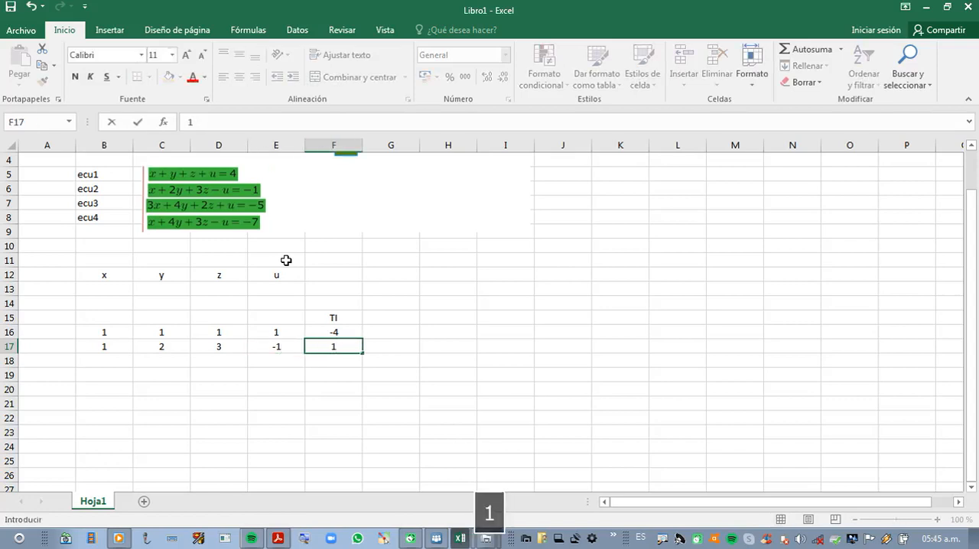
{"action": "key", "text": "Return"}
Step: Fill in the third equation's row, putting coefficients 3, 4, 2 and 1 in B18 through E18 and independent term 5 in F18
{"action": "key", "text": "Left"}
{"action": "key", "text": "Left"}
{"action": "key", "text": "Left"}
{"action": "key", "text": "Left"}
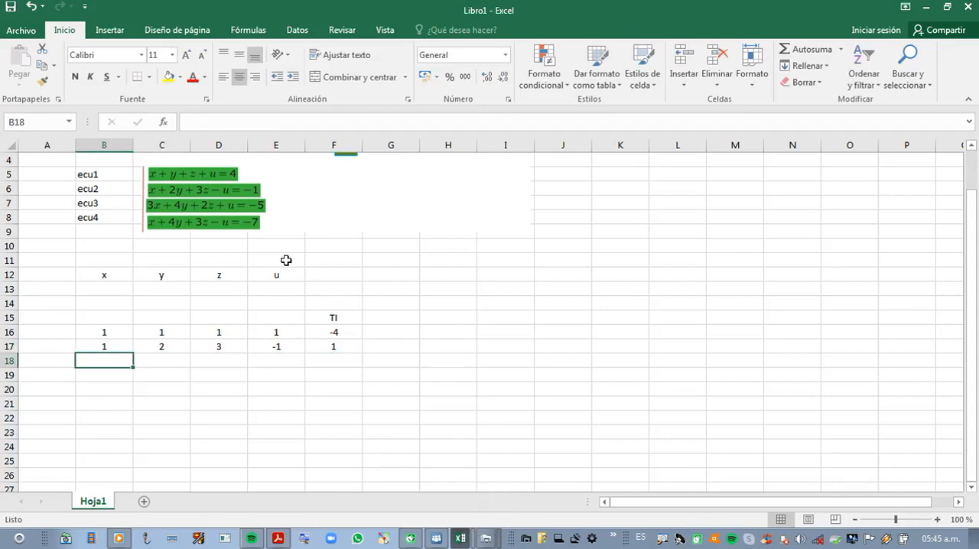
{"action": "type", "text": "3"}
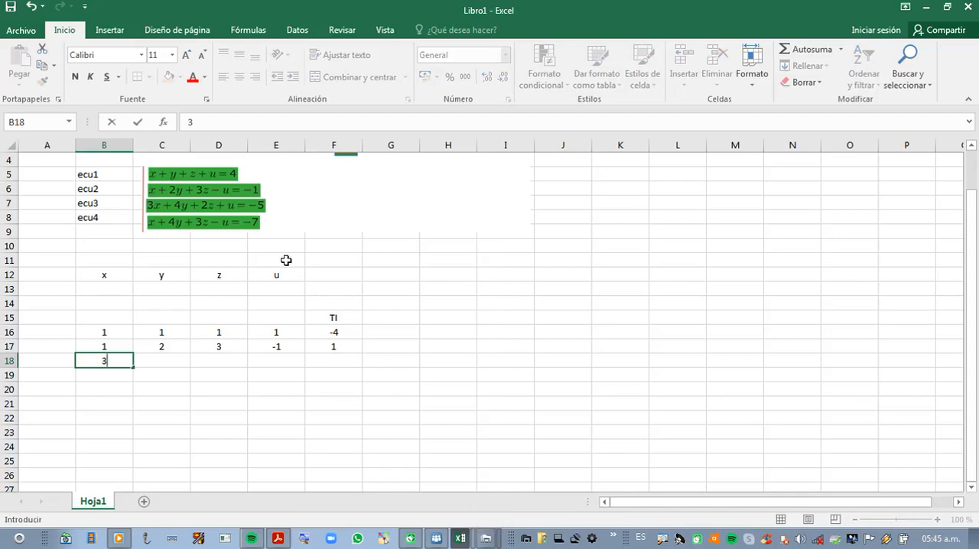
{"action": "key", "text": "Right"}
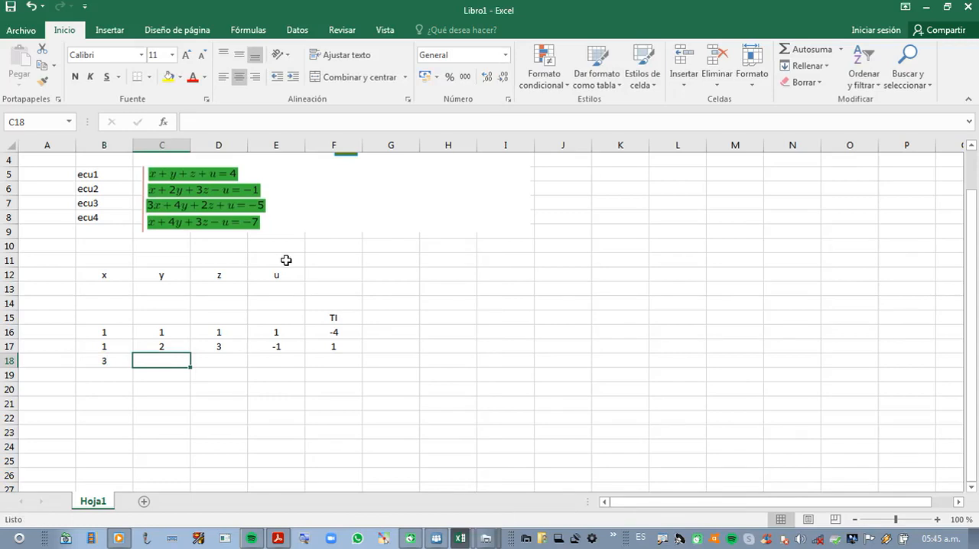
{"action": "type", "text": "4"}
{"action": "key", "text": "Right"}
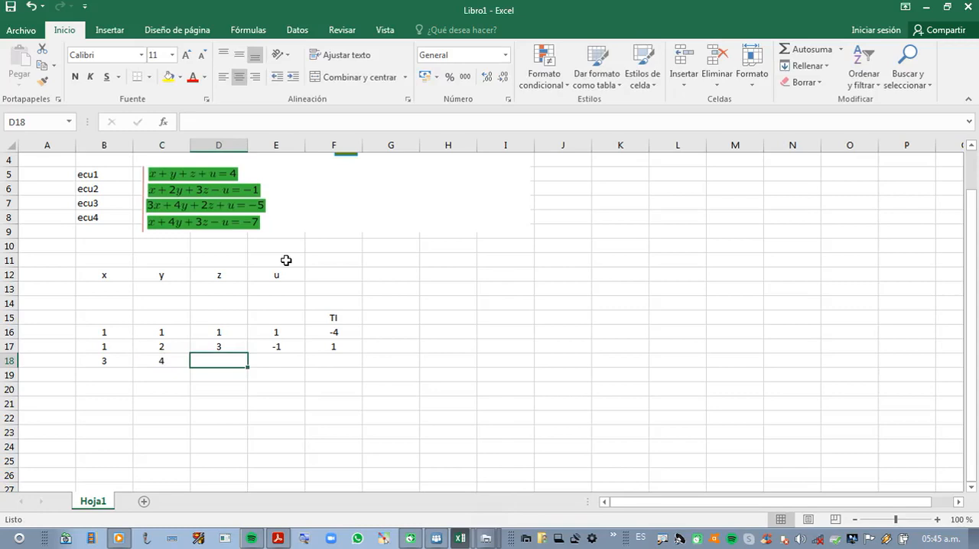
{"action": "type", "text": "2"}
{"action": "key", "text": "Right"}
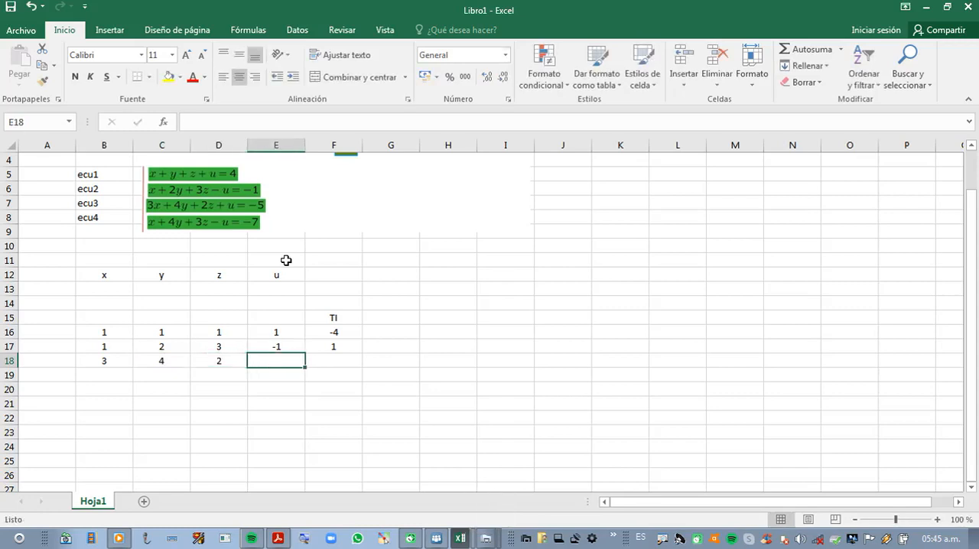
{"action": "type", "text": "1"}
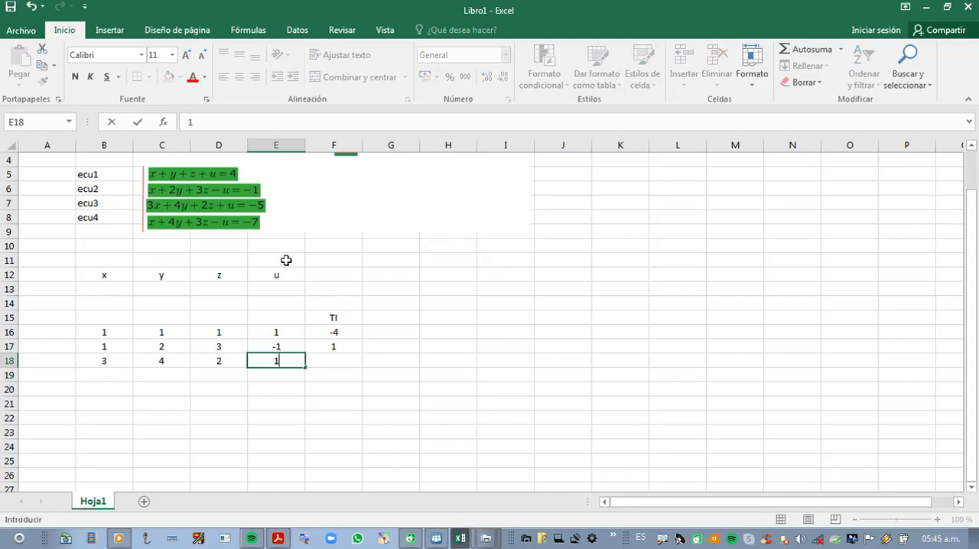
{"action": "key", "text": "Right"}
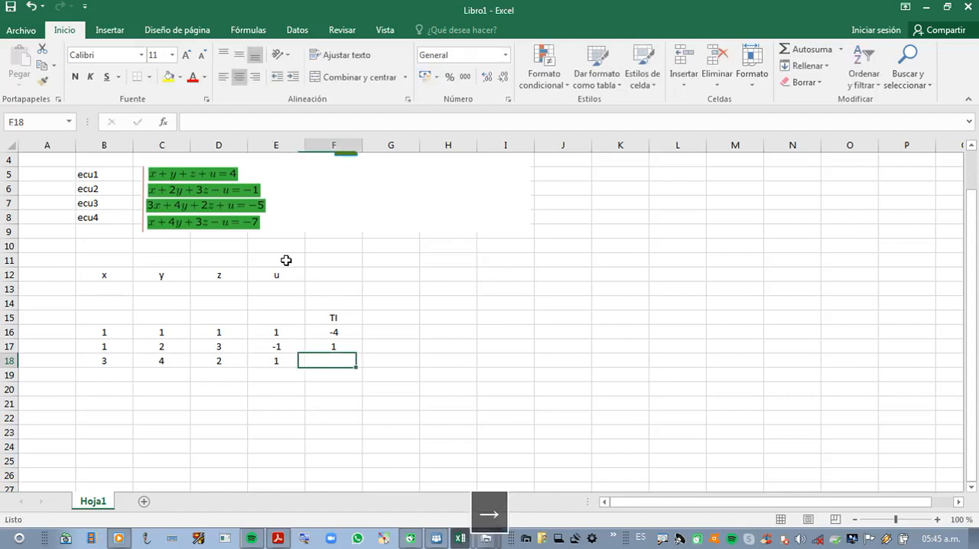
{"action": "type", "text": "5"}
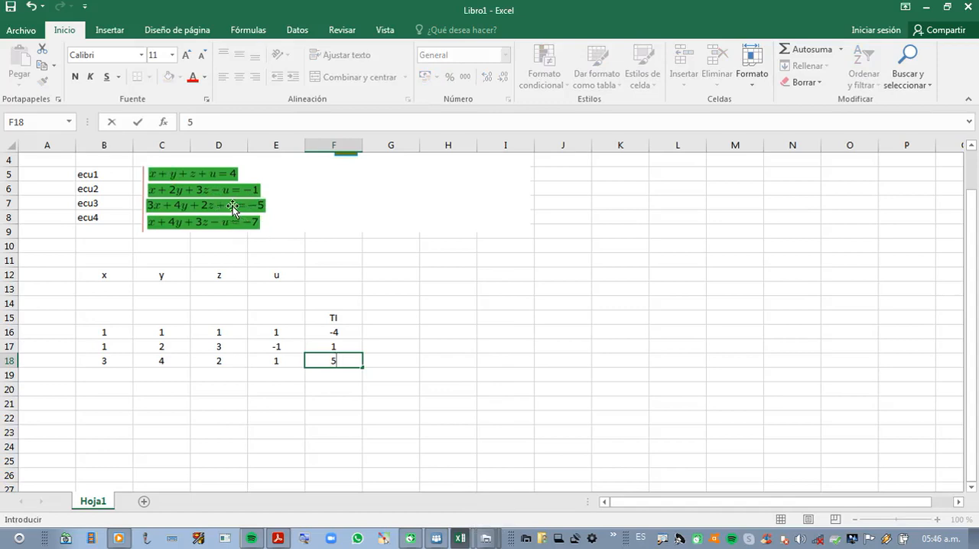
{"action": "key", "text": "Return"}
Step: Fill in the fourth equation's row with coefficients 1, 4, 3 and -1 in B19 through E19 and independent term 7 in F19
{"action": "key", "text": "Left"}
{"action": "key", "text": "Left"}
{"action": "key", "text": "Left"}
{"action": "key", "text": "Left"}
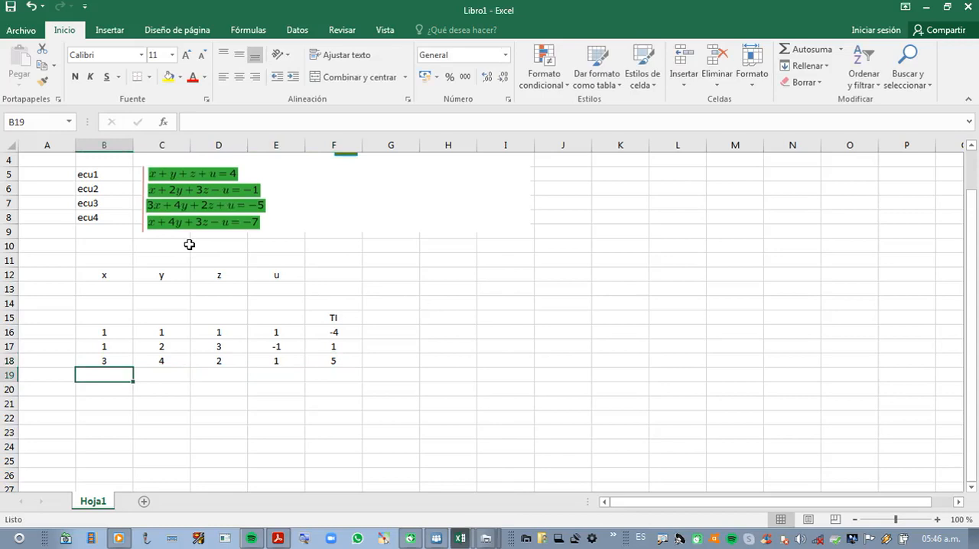
{"action": "type", "text": "1"}
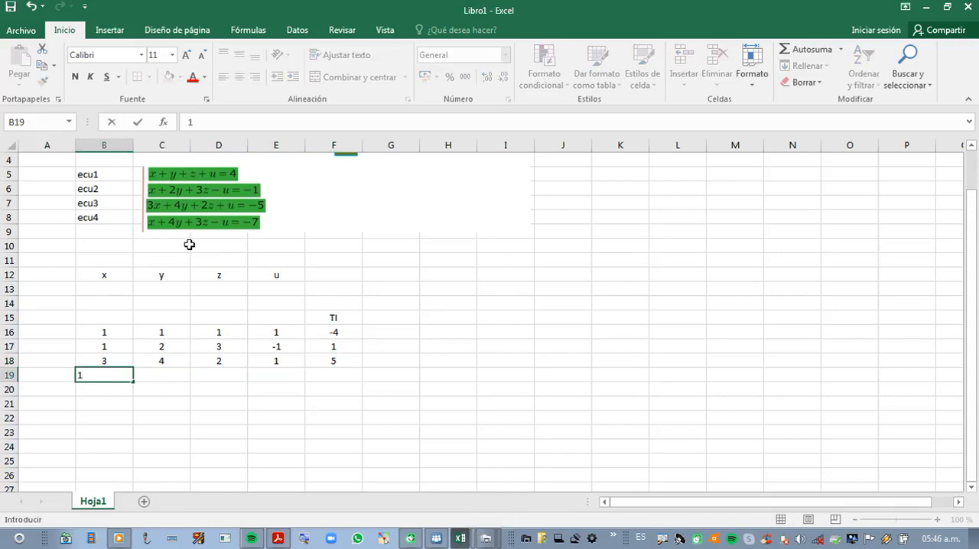
{"action": "key", "text": "Right"}
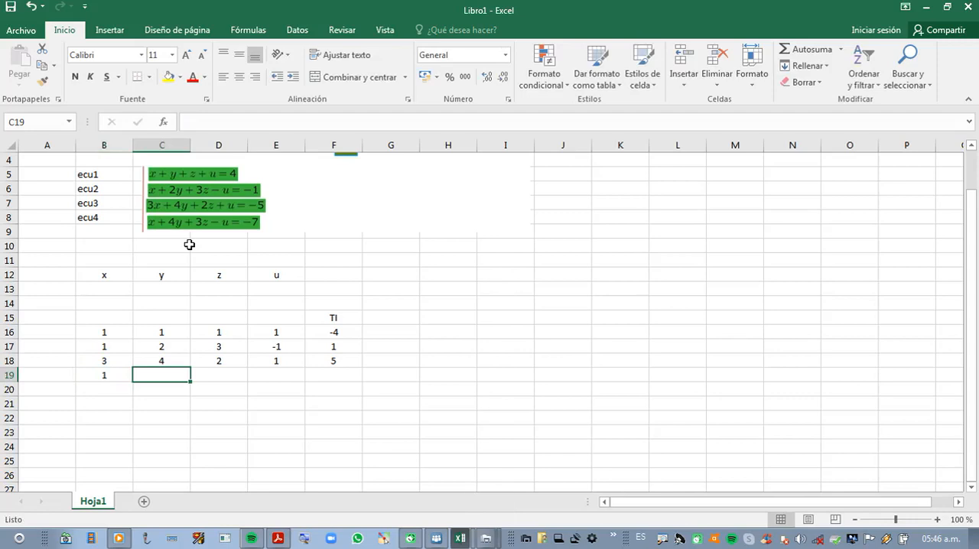
{"action": "type", "text": "4"}
{"action": "key", "text": "Right"}
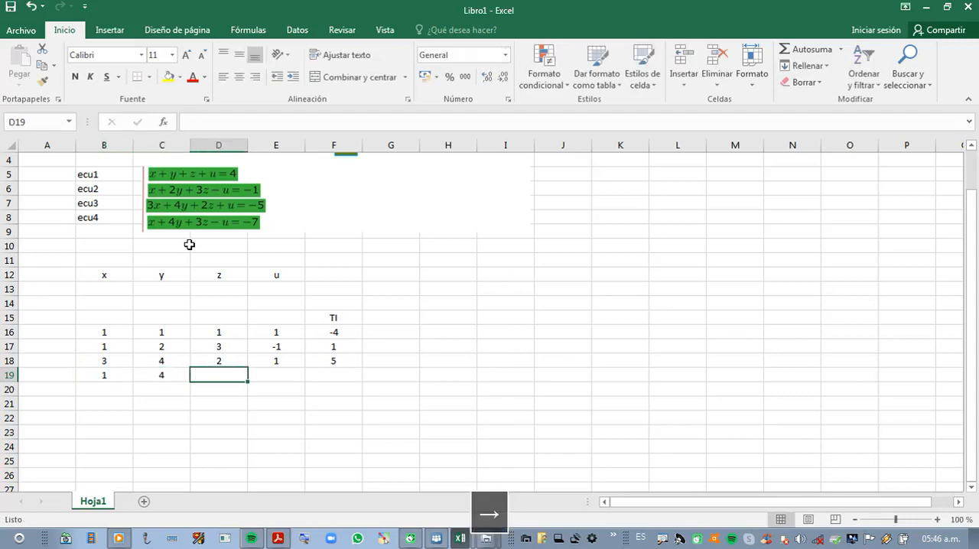
{"action": "type", "text": "3"}
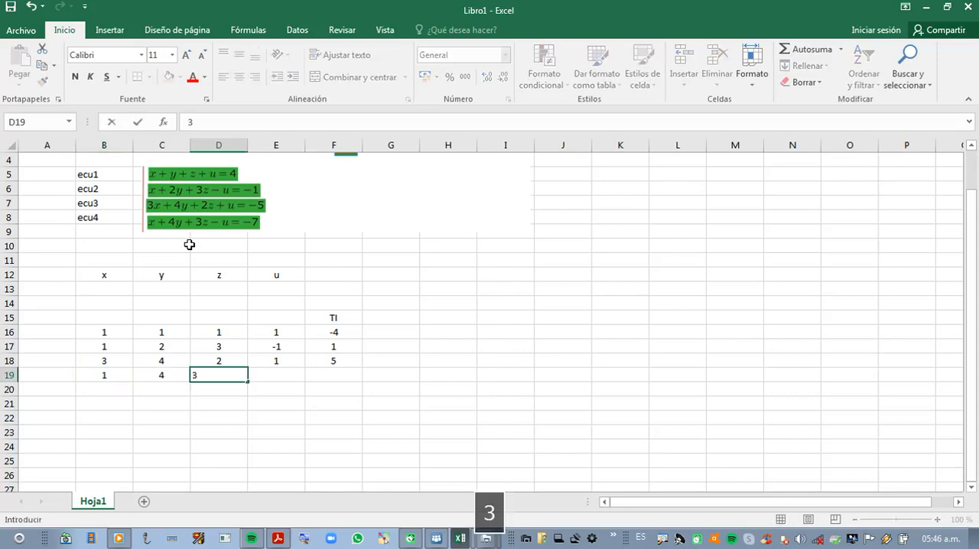
{"action": "key", "text": "Right"}
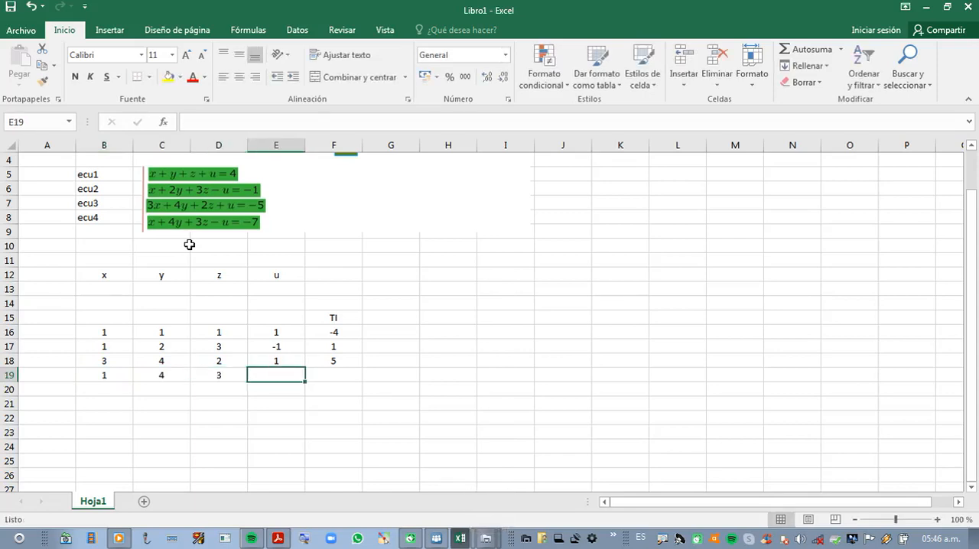
{"action": "type", "text": "-1"}
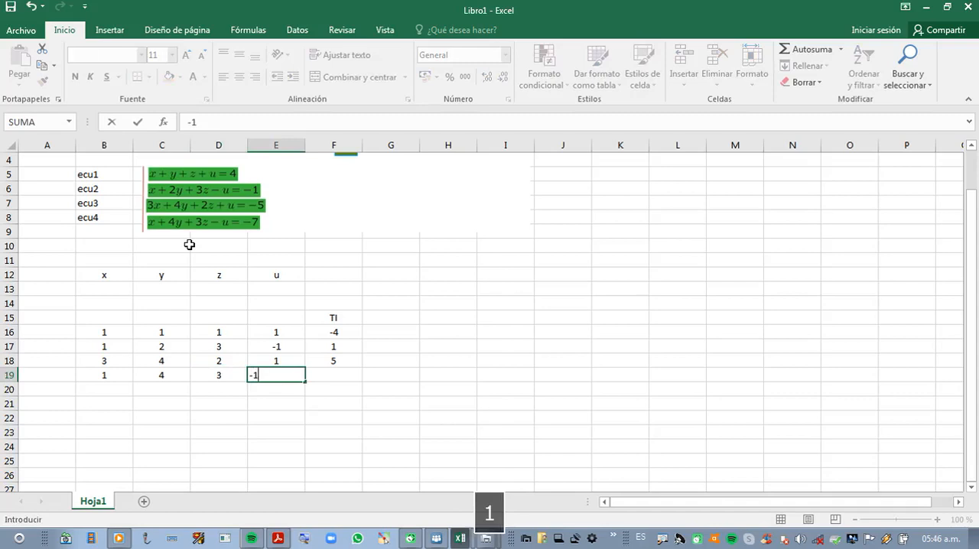
{"action": "key", "text": "Right"}
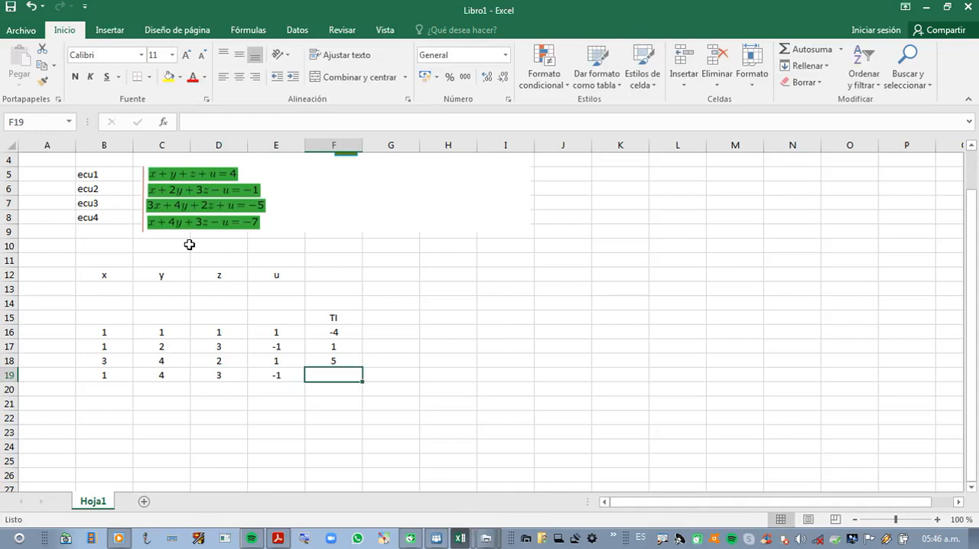
{"action": "type", "text": "7"}
{"action": "key", "text": "Down"}
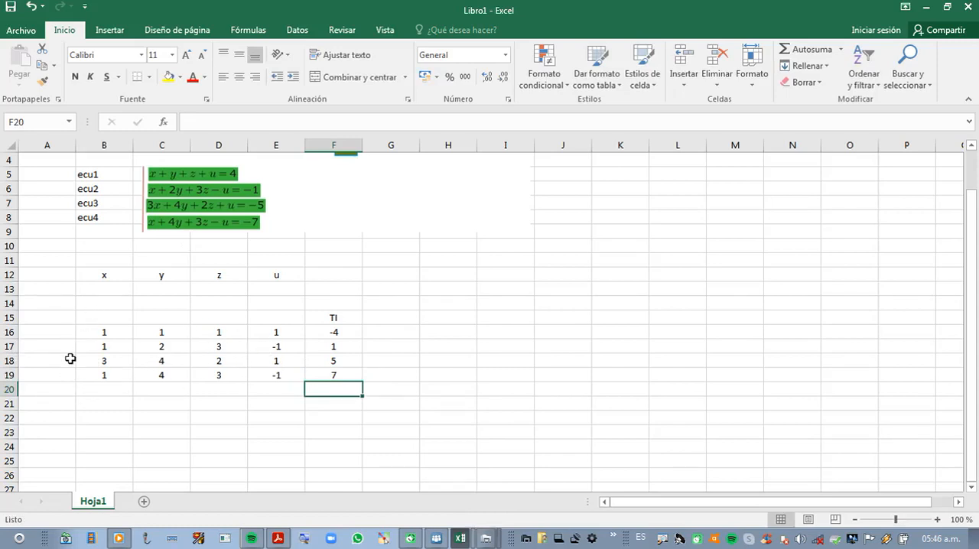
Step: Select B15:E15 above the coefficients and enter the heading "matriz de coeficientes" in B15
{"action": "left_click_drag", "start_coordinate": [114, 317], "coordinate": [266, 316]}
{"action": "type", "text": "matri"}
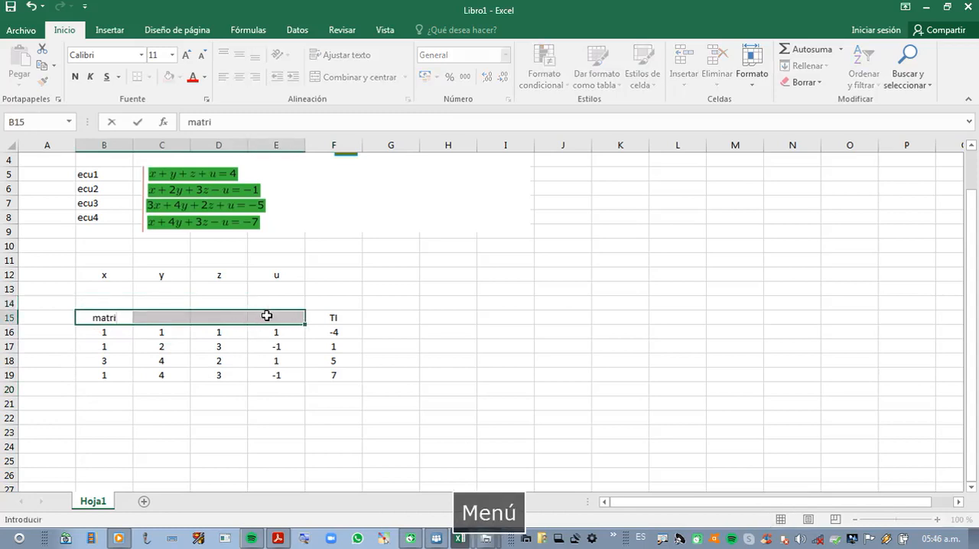
{"action": "right_click", "coordinate": [267, 317]}
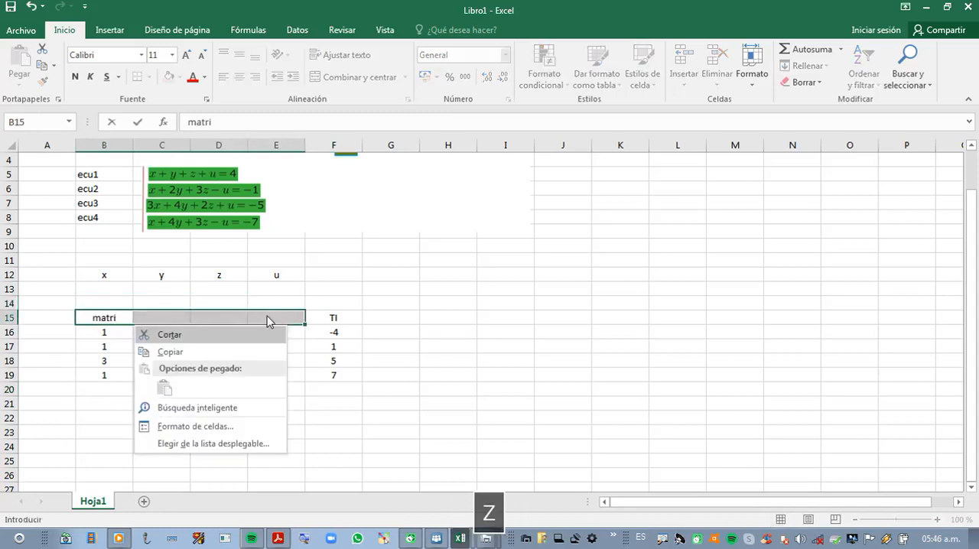
{"action": "key", "text": "Escape"}
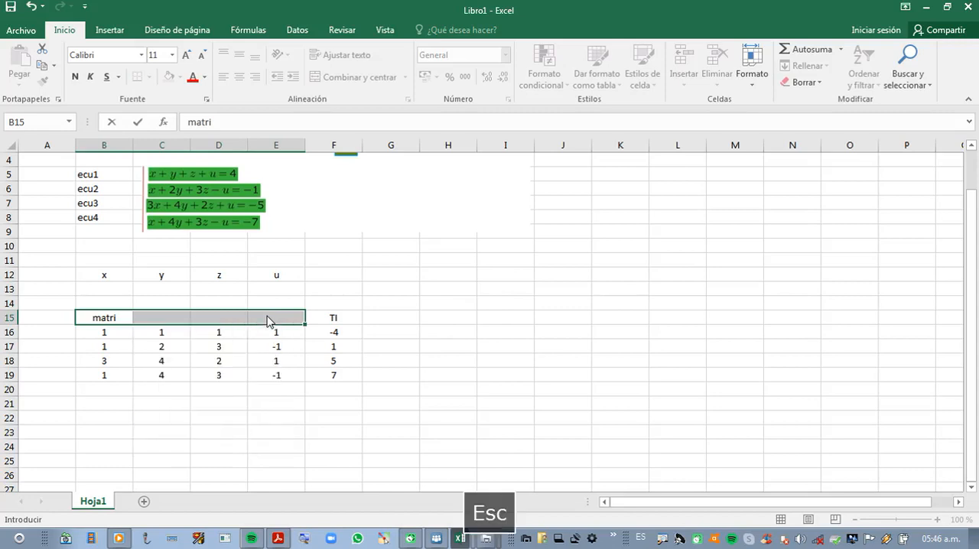
{"action": "left_click", "coordinate": [125, 314]}
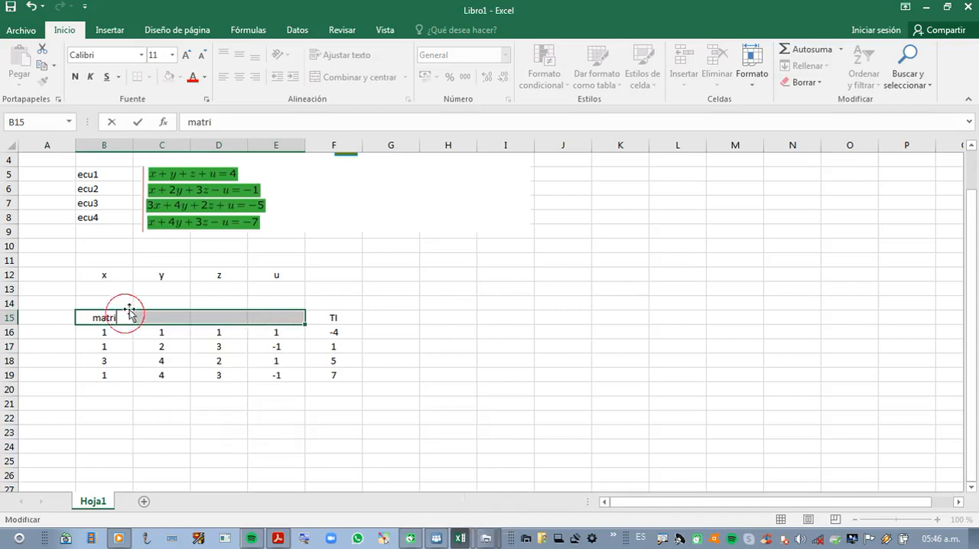
{"action": "type", "text": "z de "}
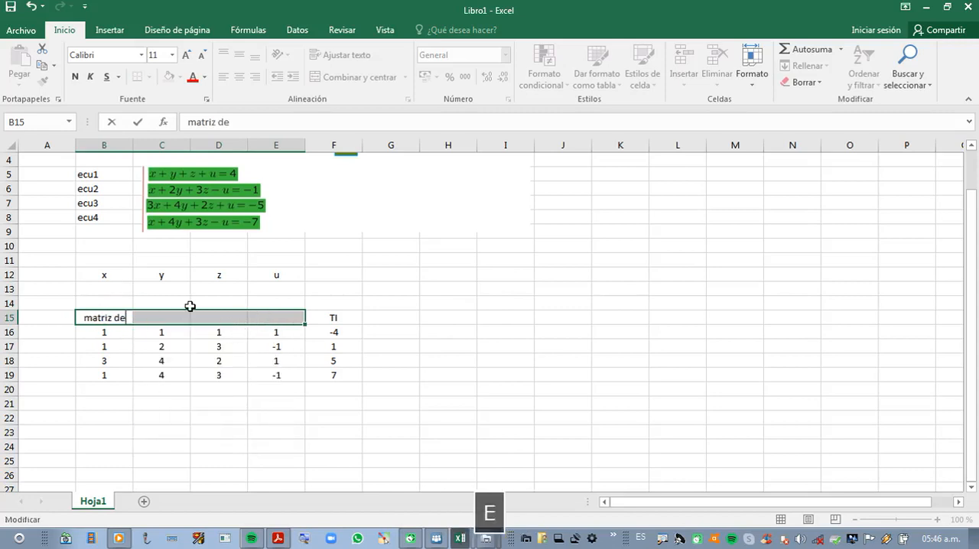
{"action": "type", "text": "C"}
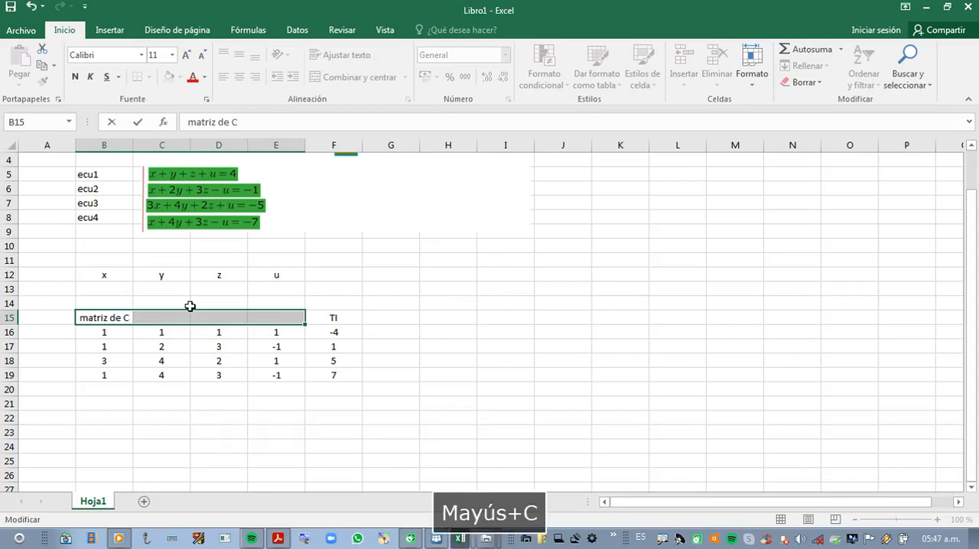
{"action": "key", "text": "BackSpace"}
{"action": "type", "text": "coe"}
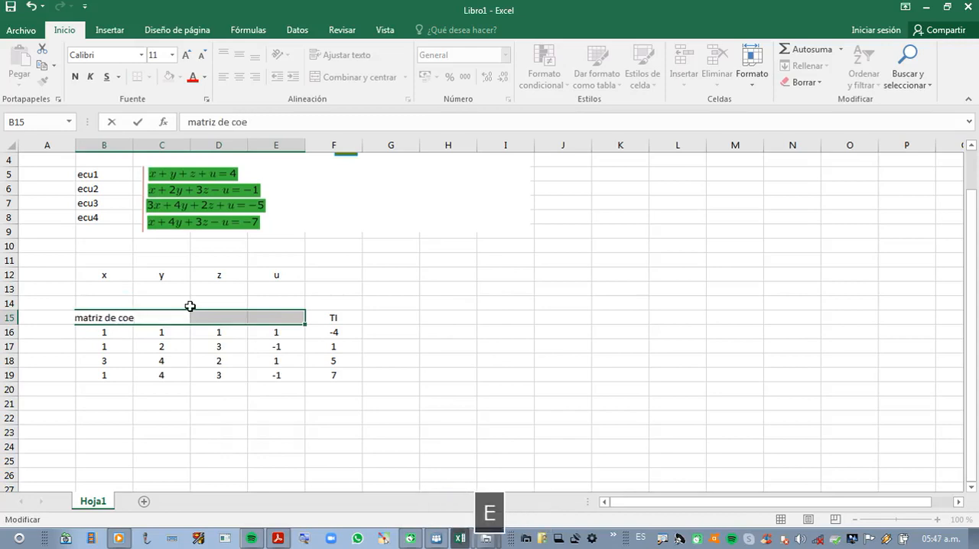
{"action": "type", "text": "fi"}
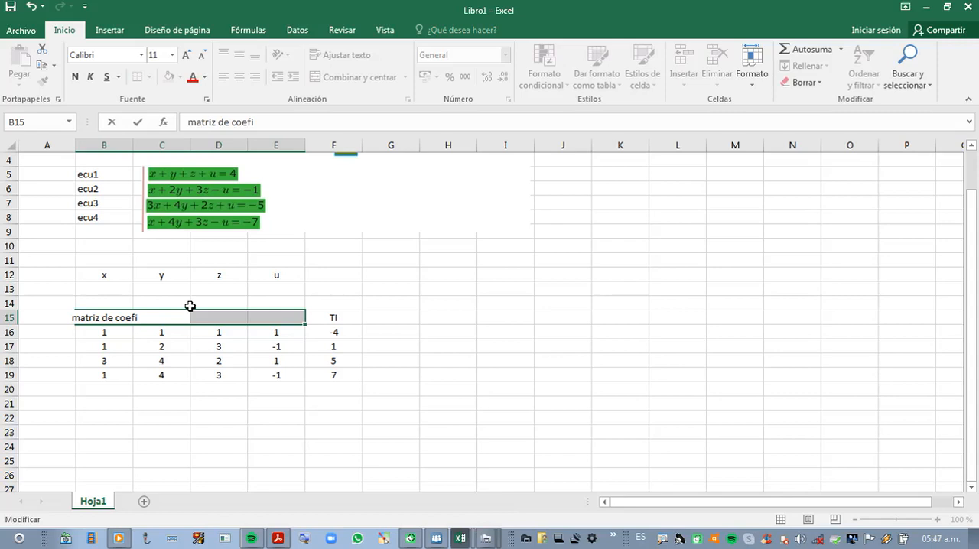
{"action": "type", "text": "cientes"}
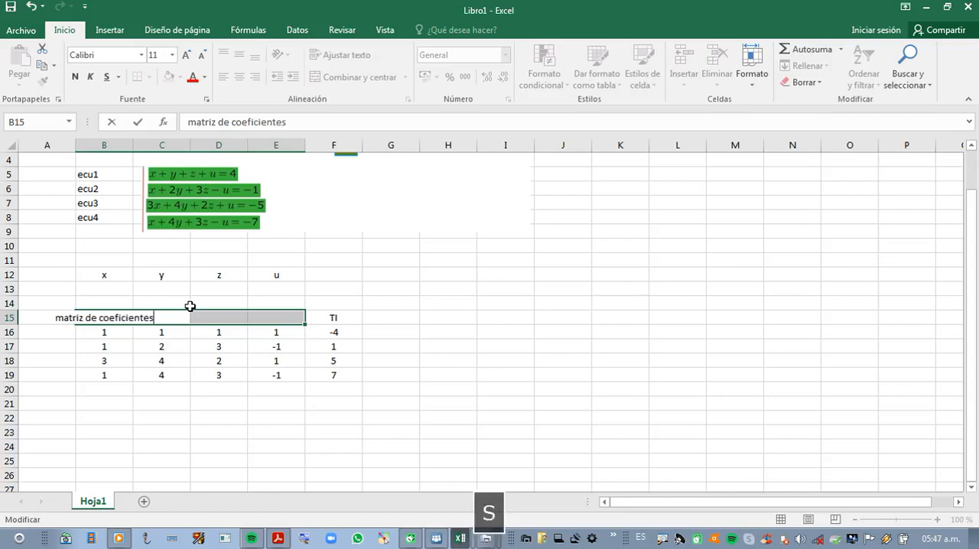
{"action": "key", "text": "Return"}
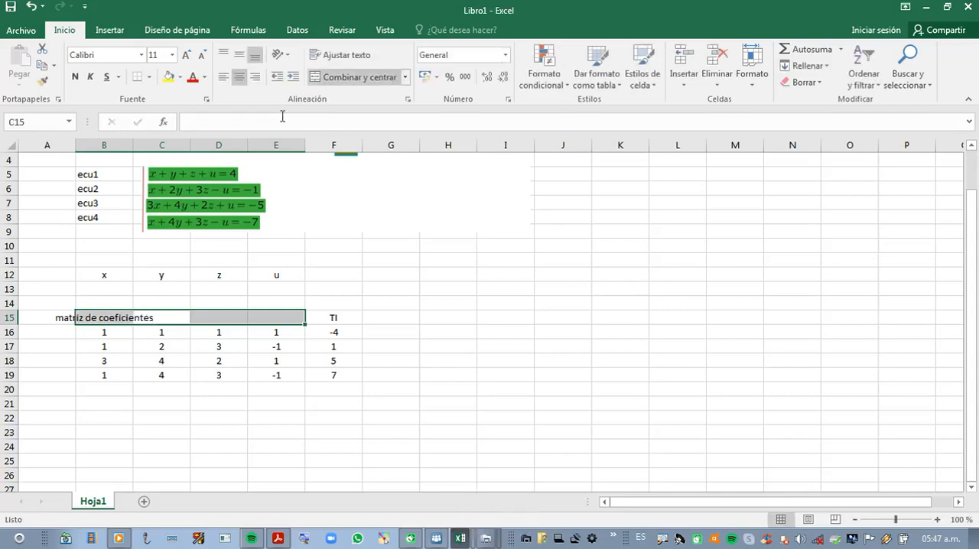
Step: Merge and centre the coefficients heading across B15:E15, and add the heading "variables" merged and centred across B11:E11
{"action": "left_click_drag", "start_coordinate": [80, 318], "coordinate": [273, 316]}
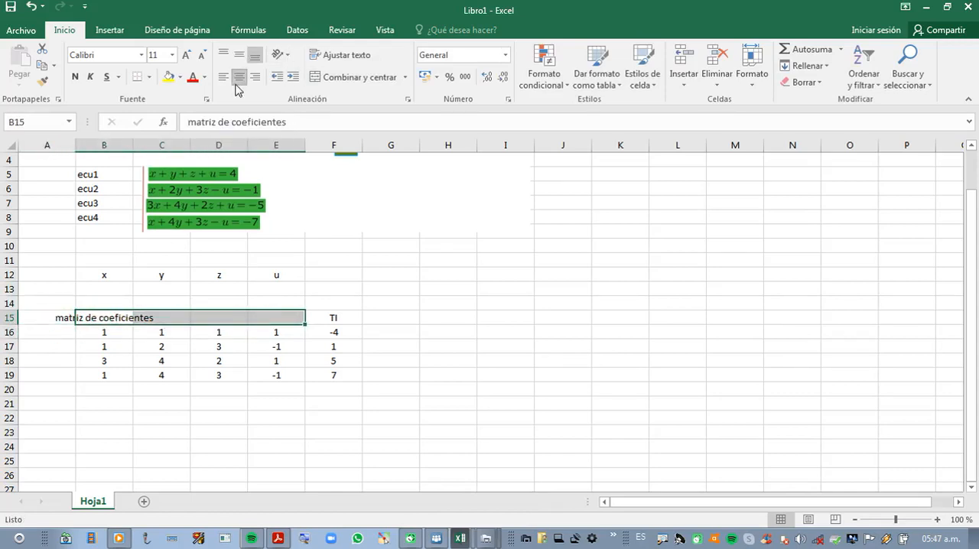
{"action": "left_click", "coordinate": [345, 77]}
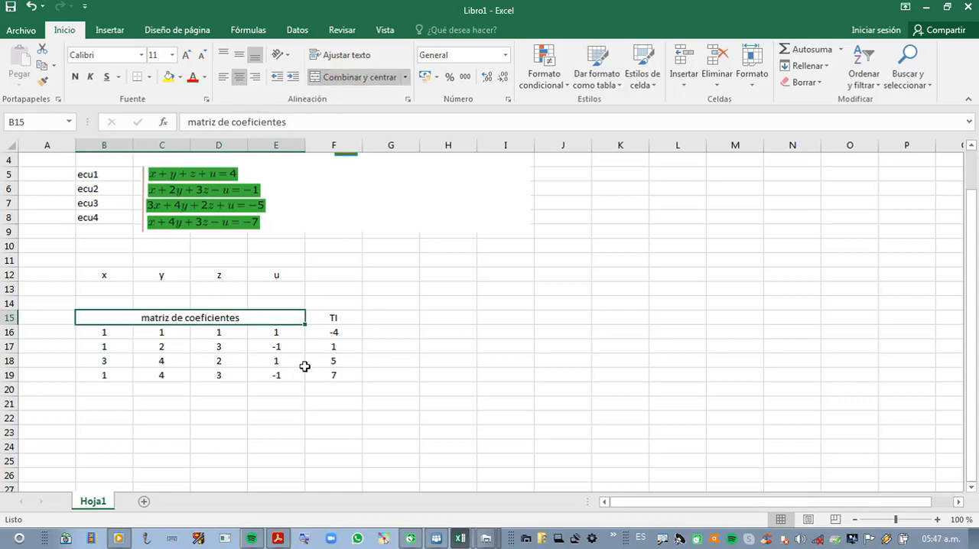
{"action": "left_click_drag", "start_coordinate": [104, 259], "coordinate": [250, 257]}
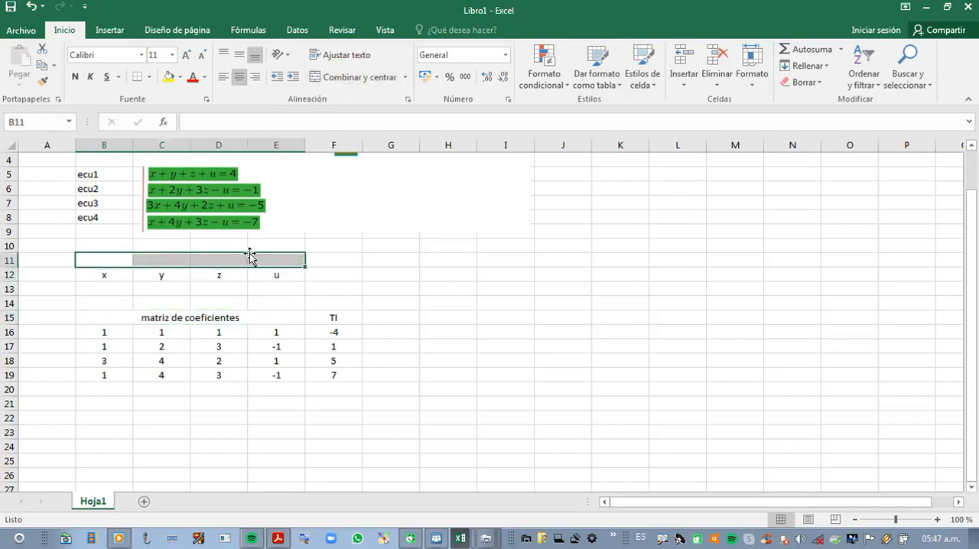
{"action": "left_click", "coordinate": [130, 257]}
{"action": "type", "text": "variables"}
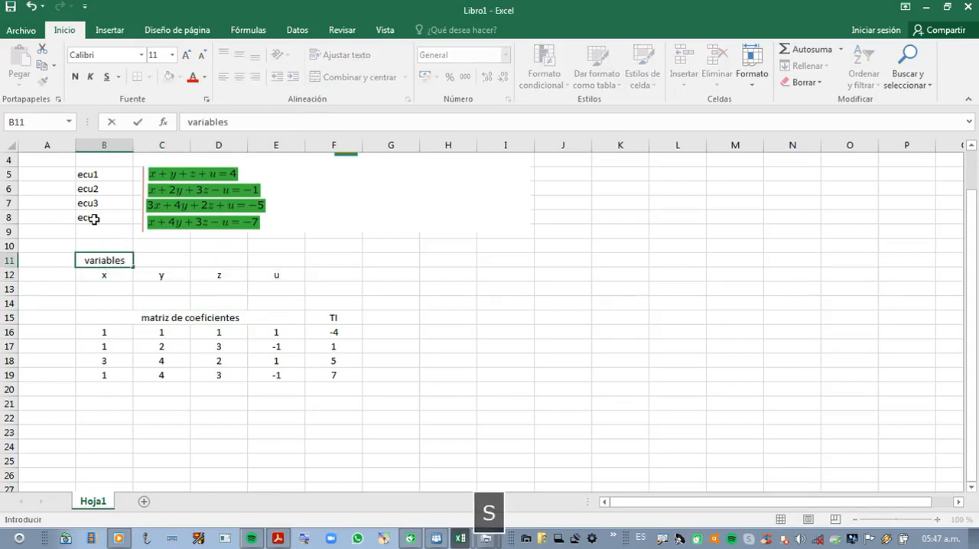
{"action": "left_click", "coordinate": [185, 261]}
{"action": "left_click_drag", "start_coordinate": [109, 259], "coordinate": [278, 269]}
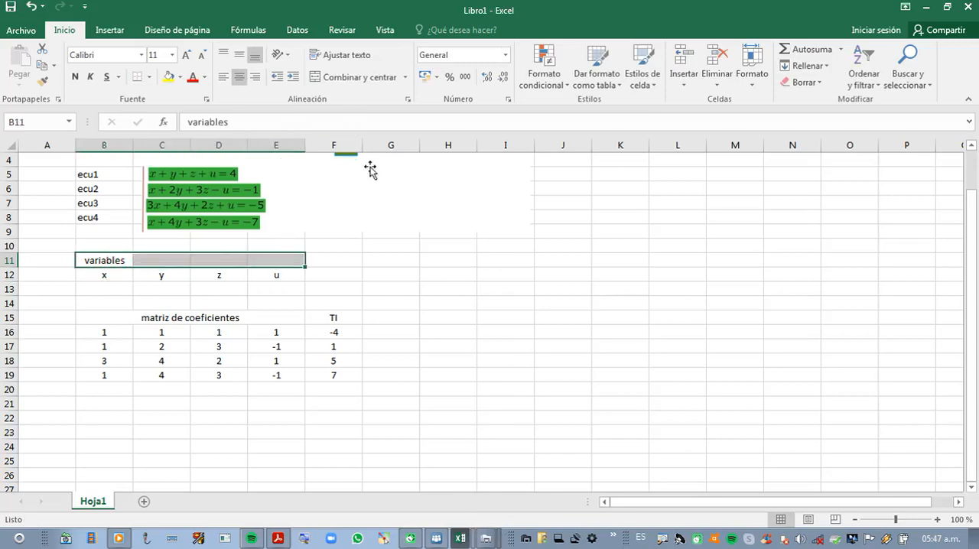
{"action": "left_click", "coordinate": [354, 77]}
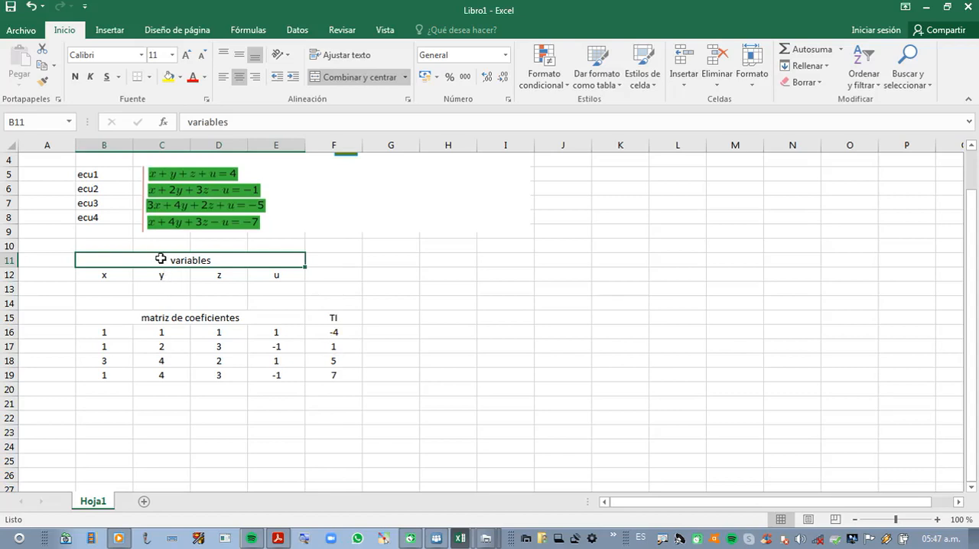
Step: Change the heading above the x, y, z and u labels to "matriz de variables"
{"action": "left_click", "coordinate": [186, 121]}
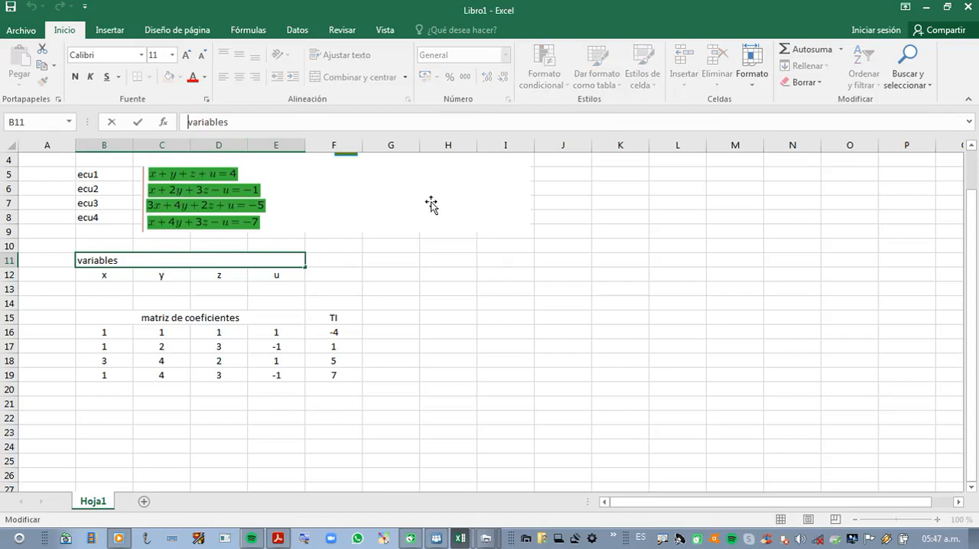
{"action": "type", "text": "matriz  "}
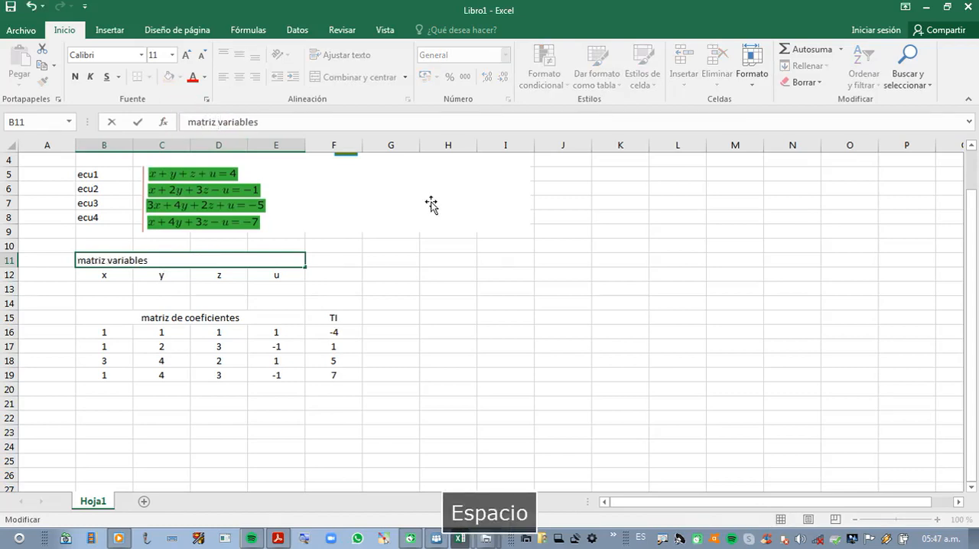
{"action": "type", "text": "de"}
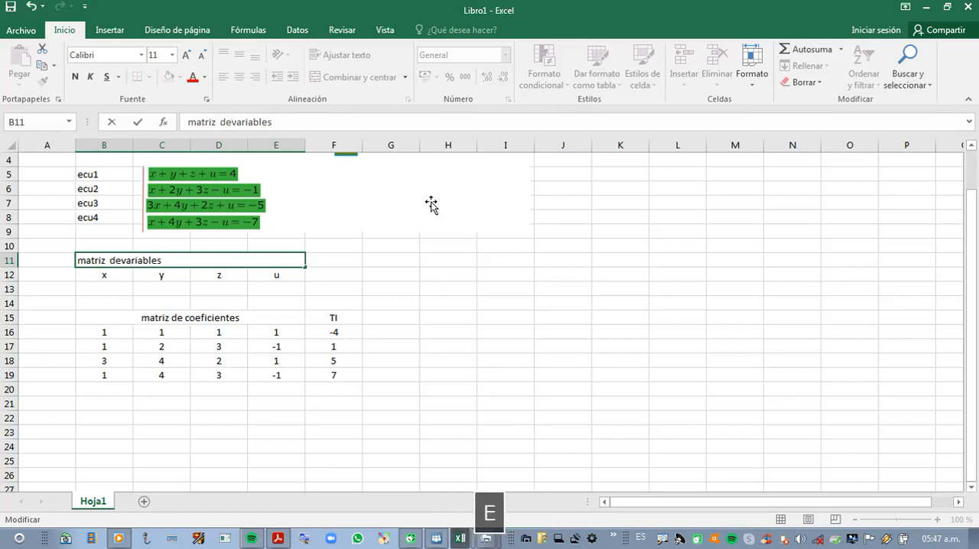
{"action": "left_click", "coordinate": [163, 331]}
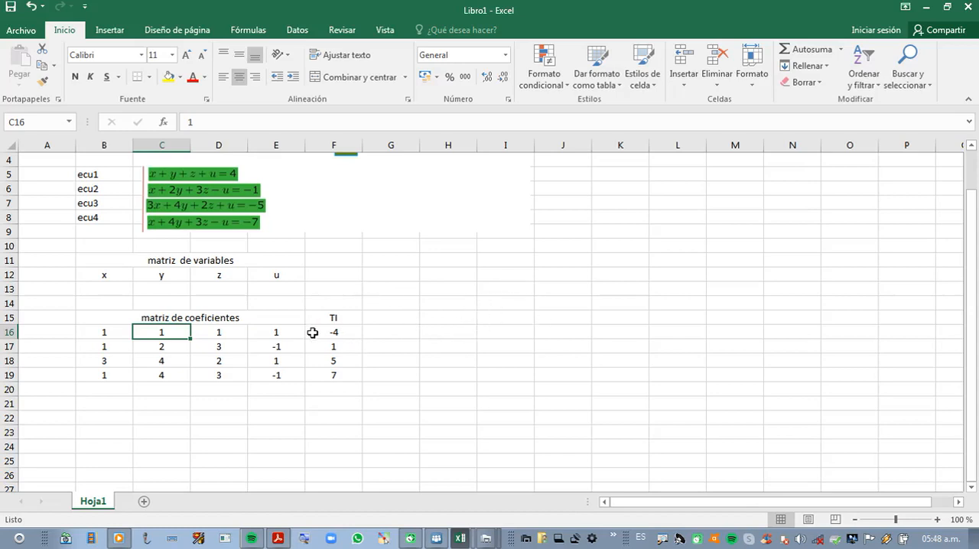
Step: Enter the heading "restricciones" in G15, beside the independent terms heading
{"action": "left_click_drag", "start_coordinate": [95, 287], "coordinate": [228, 291]}
{"action": "left_click_drag", "start_coordinate": [319, 332], "coordinate": [321, 372]}
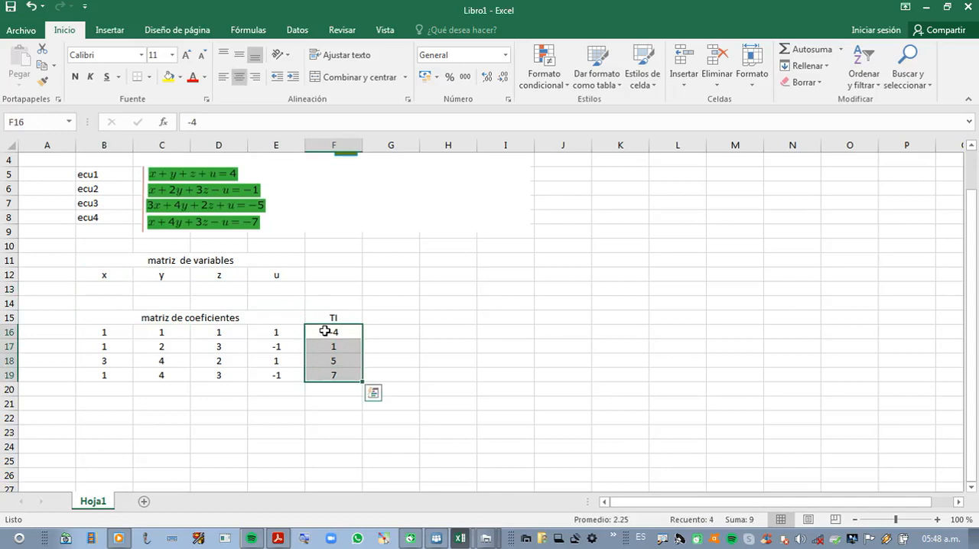
{"action": "left_click", "coordinate": [378, 314]}
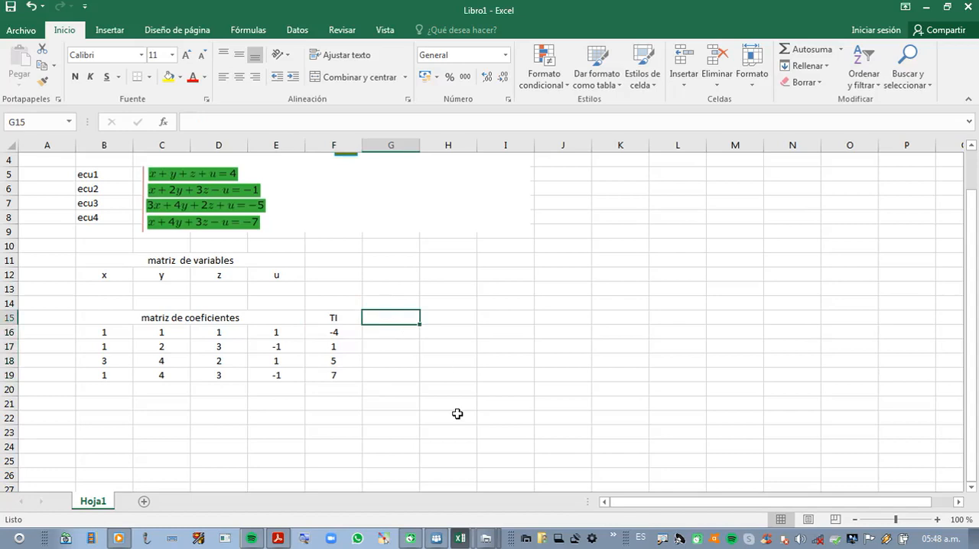
{"action": "type", "text": "restricciones"}
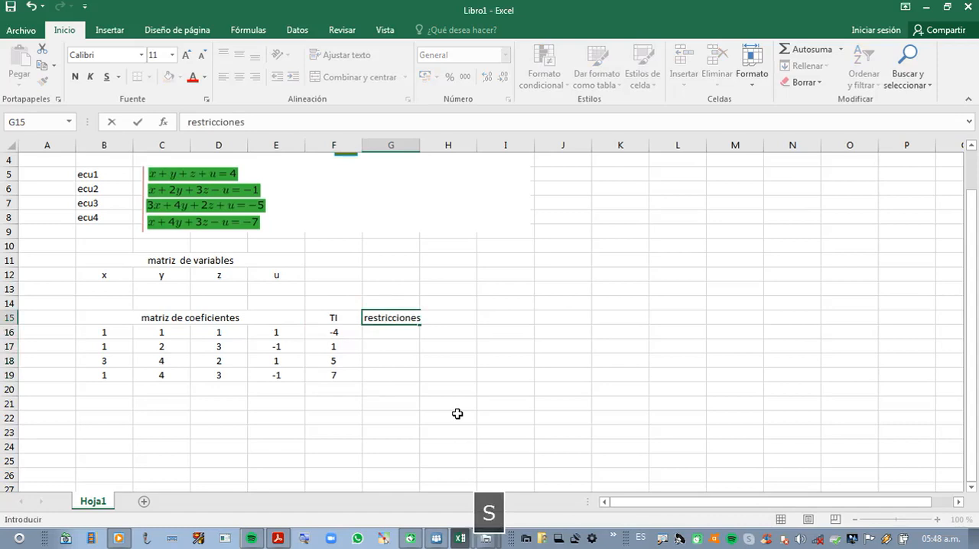
{"action": "left_click", "coordinate": [386, 333]}
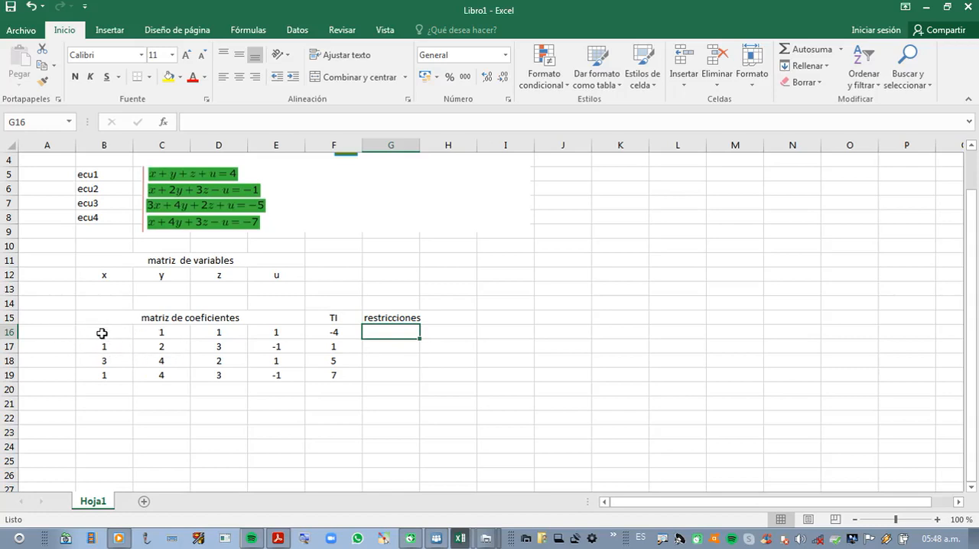
{"action": "left_click_drag", "start_coordinate": [100, 335], "coordinate": [297, 335]}
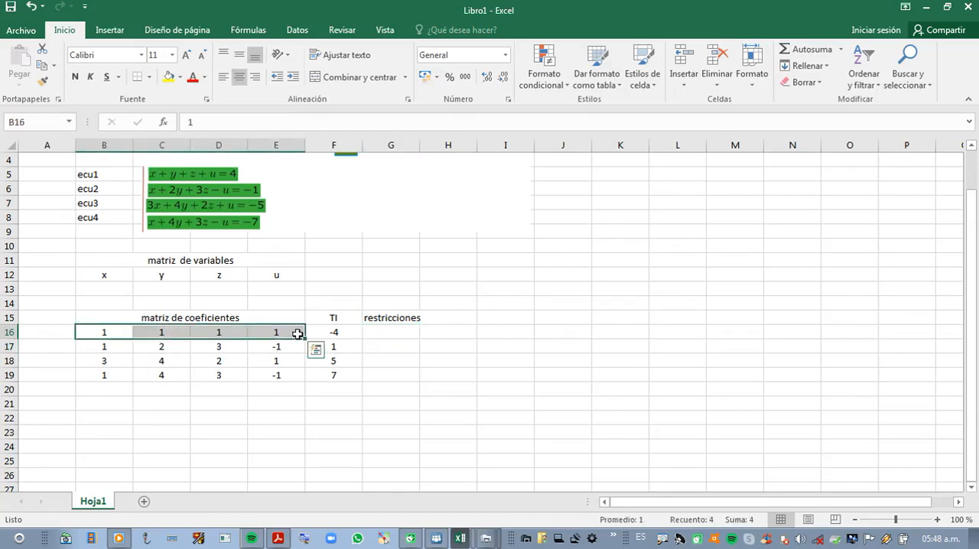
{"action": "key", "text": "ctrl+4"}
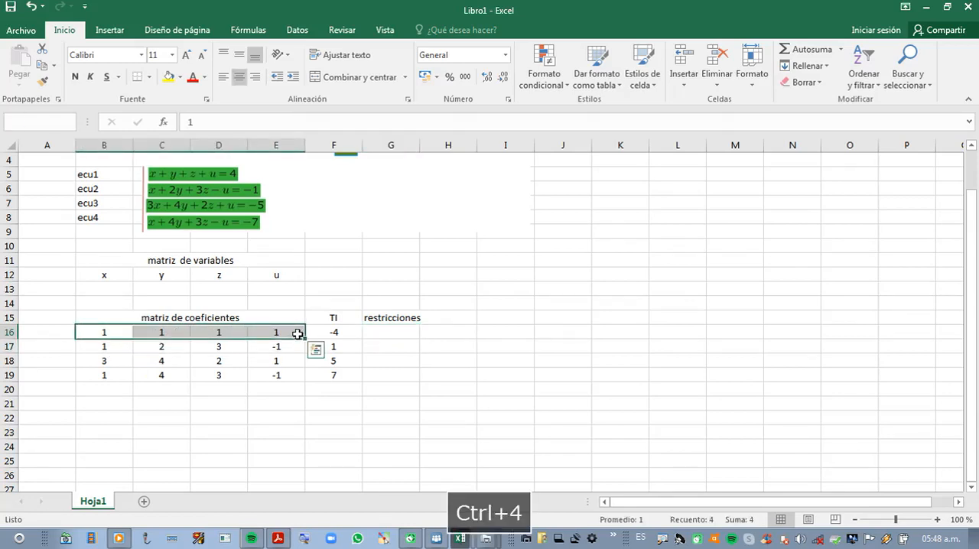
{"action": "left_click", "coordinate": [316, 349]}
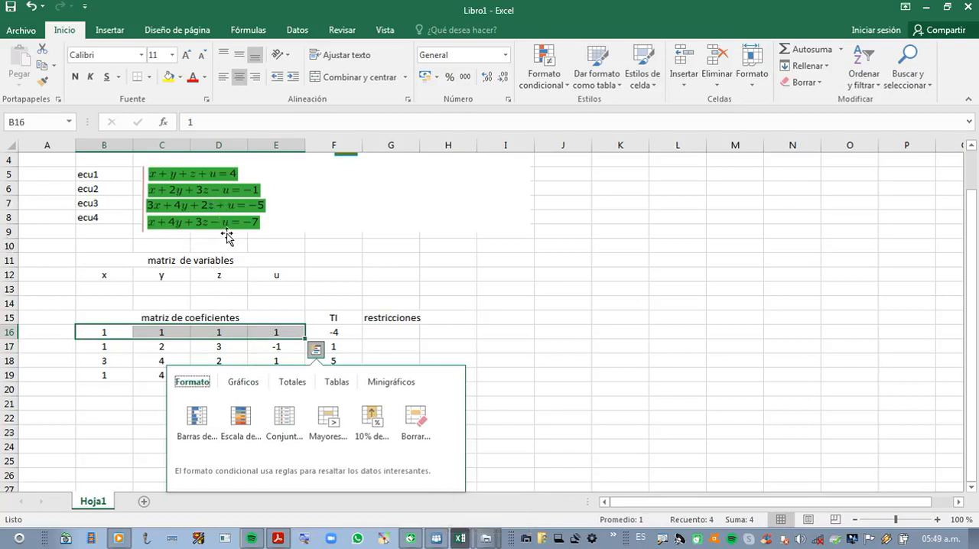
{"action": "left_click_drag", "start_coordinate": [184, 244], "coordinate": [558, 247]}
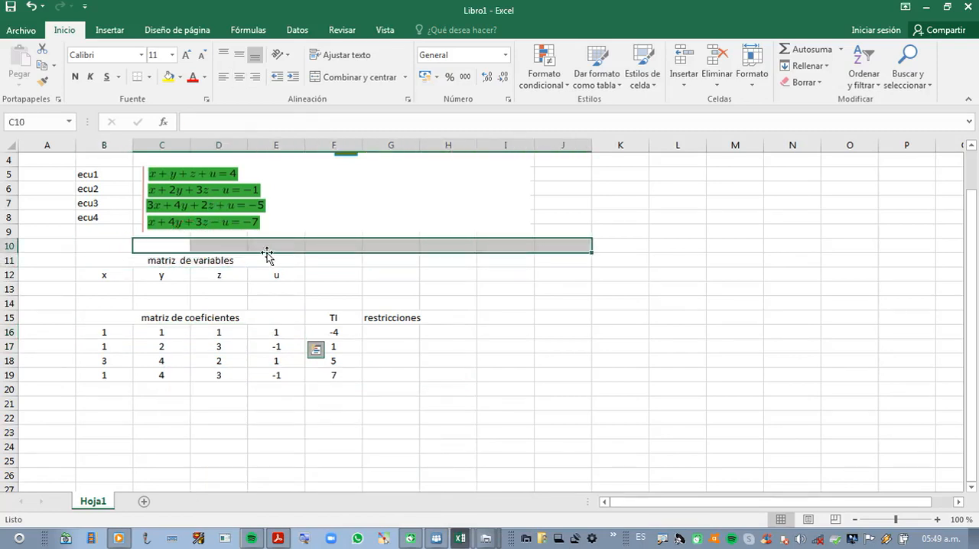
{"action": "mouse_move", "coordinate": [183, 244]}
{"action": "left_mouse_down"}
{"action": "mouse_move", "coordinate": [240, 245]}
{"action": "mouse_move", "coordinate": [171, 244]}
{"action": "left_mouse_up"}
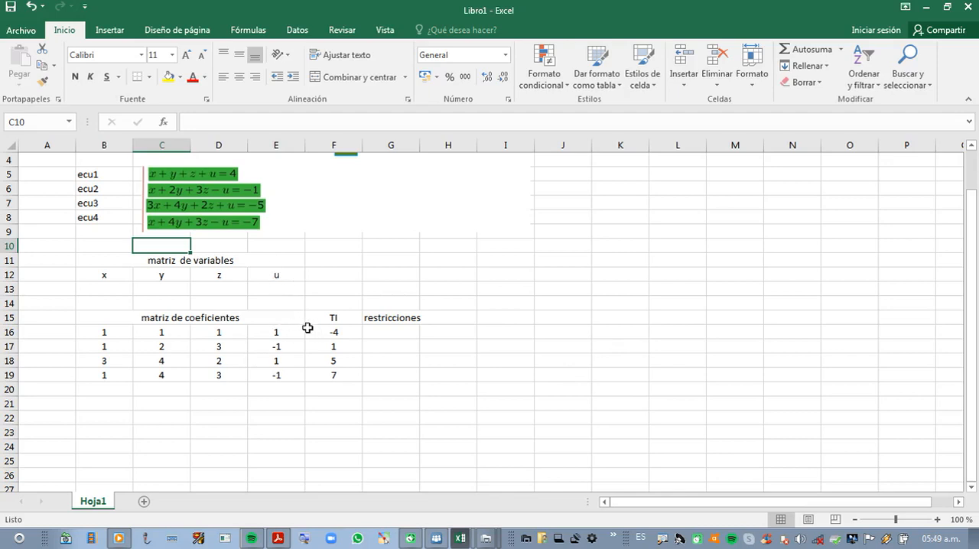
{"action": "key", "text": "ctrl+4"}
Step: Start a SUMAPRODUCTO formula in G16 with the empty variable cells as its first array, fixed as $B$13:$E$13
{"action": "left_click", "coordinate": [382, 333]}
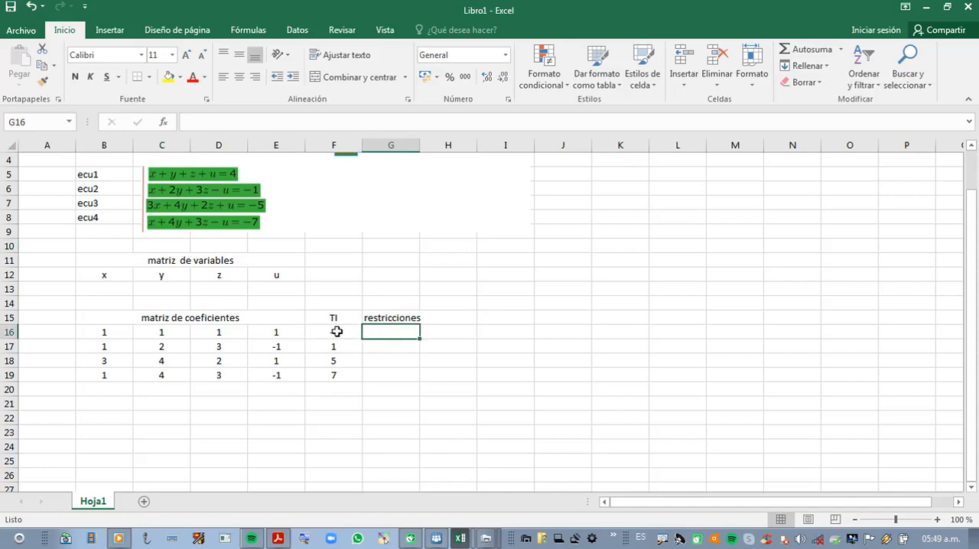
{"action": "type", "text": "="}
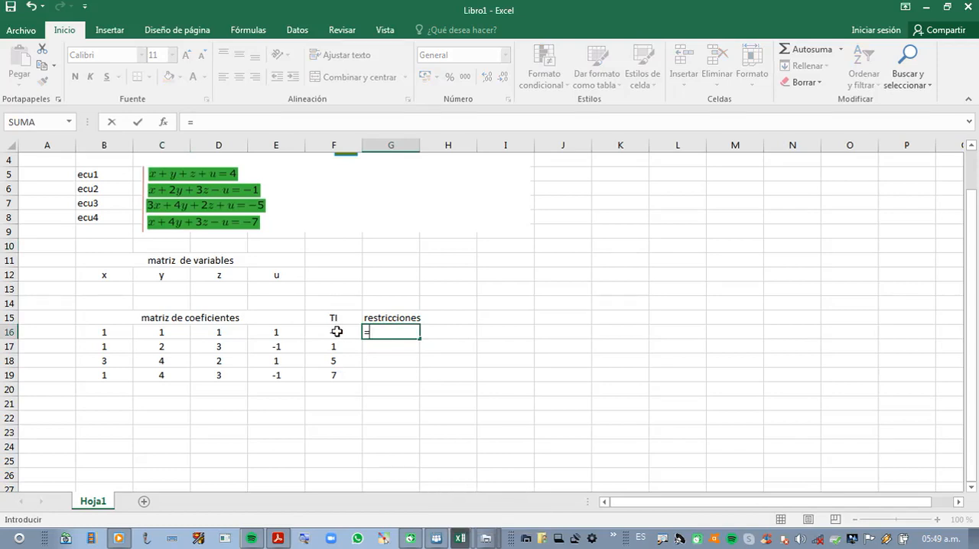
{"action": "type", "text": "suma"}
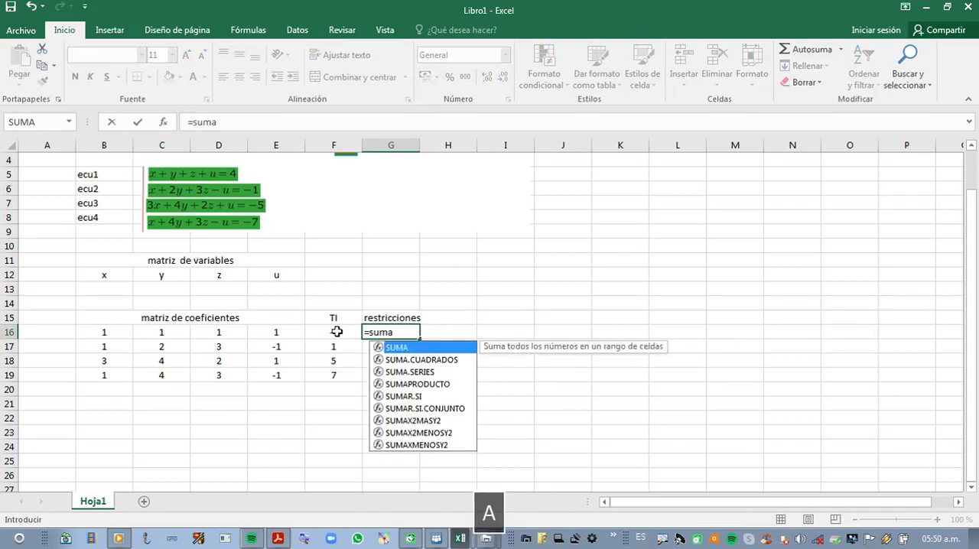
{"action": "double_click", "coordinate": [393, 384]}
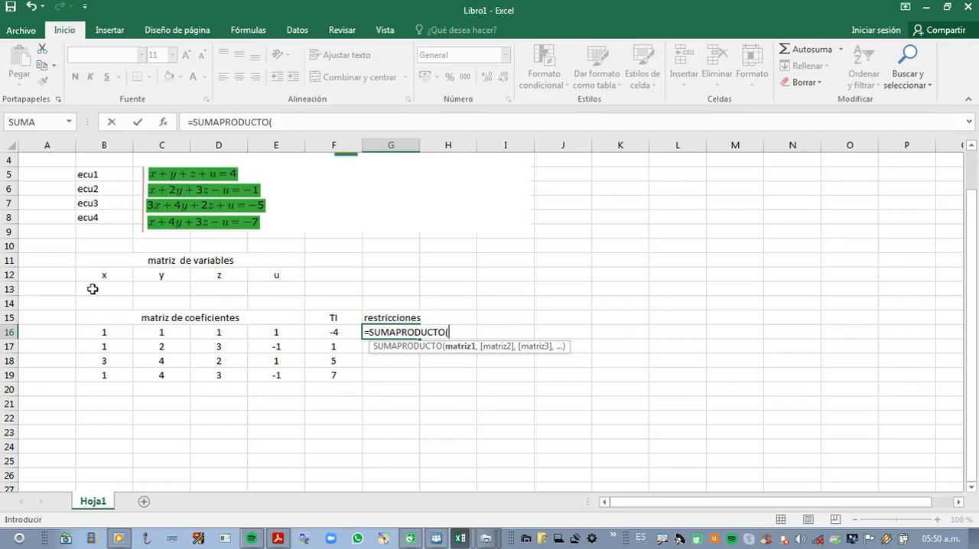
{"action": "left_click_drag", "start_coordinate": [92, 288], "coordinate": [295, 291]}
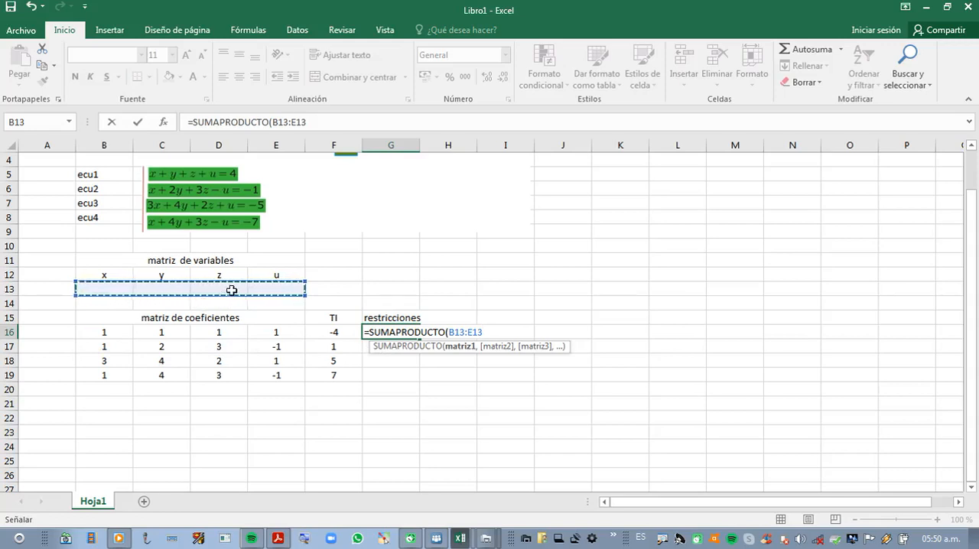
{"action": "key", "text": "F4"}
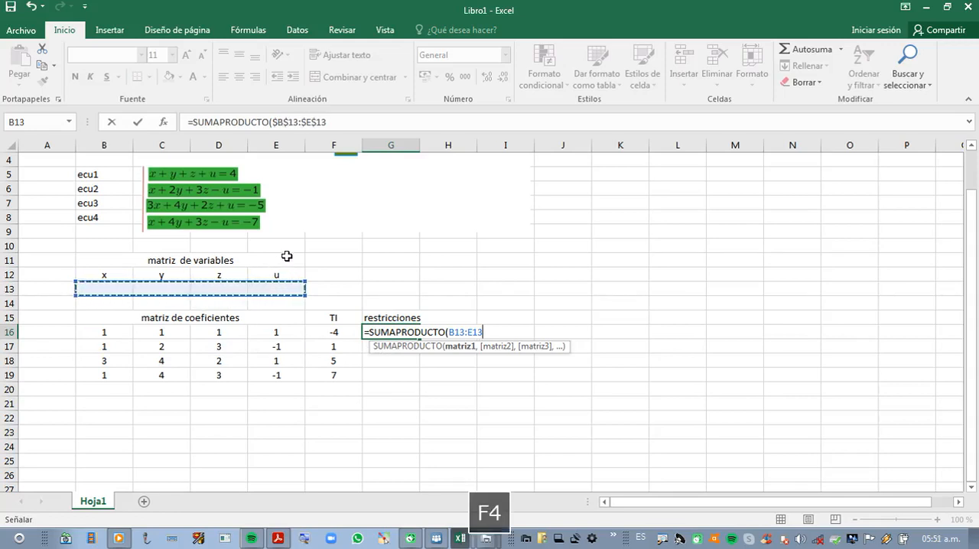
{"action": "type", "text": ","}
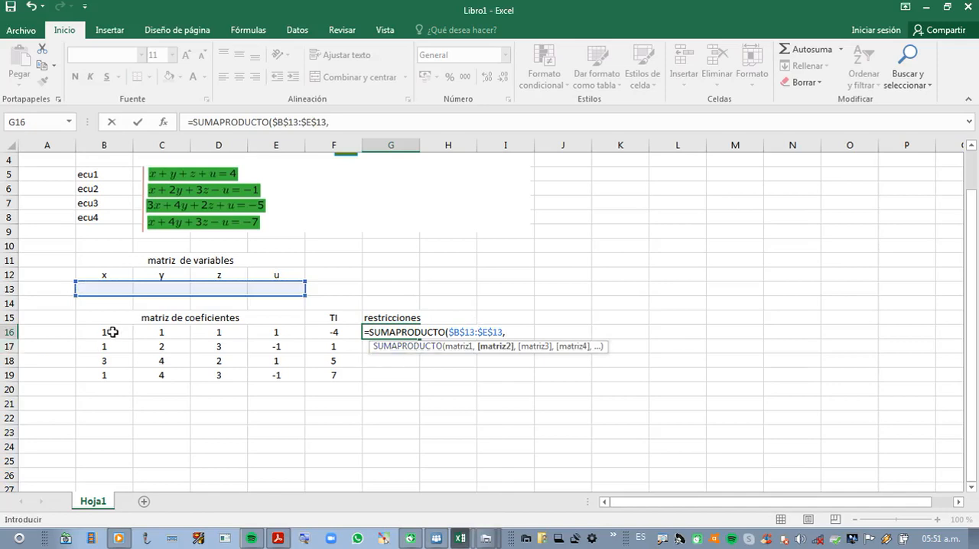
Step: Complete the G16 formula with B16:E16 as the second array and add the independent term F16 to the product sum
{"action": "left_click_drag", "start_coordinate": [91, 332], "coordinate": [166, 329]}
{"action": "left_click_drag", "start_coordinate": [259, 334], "coordinate": [275, 334]}
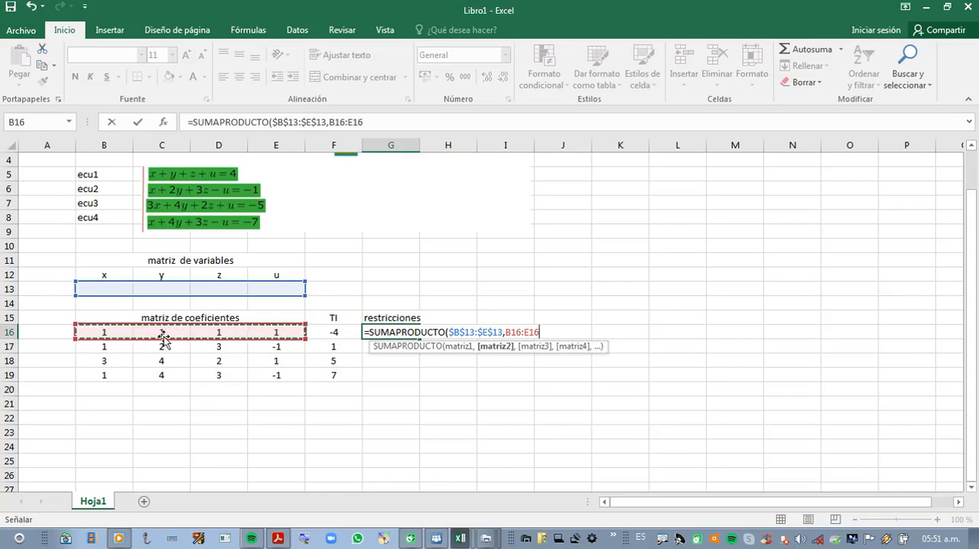
{"action": "type", "text": ")"}
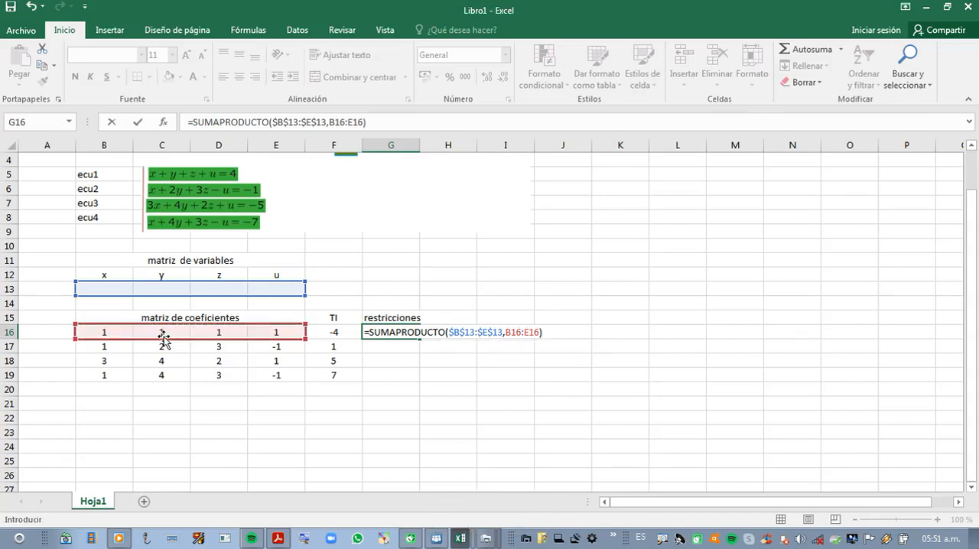
{"action": "type", "text": "+"}
{"action": "left_click", "coordinate": [327, 332]}
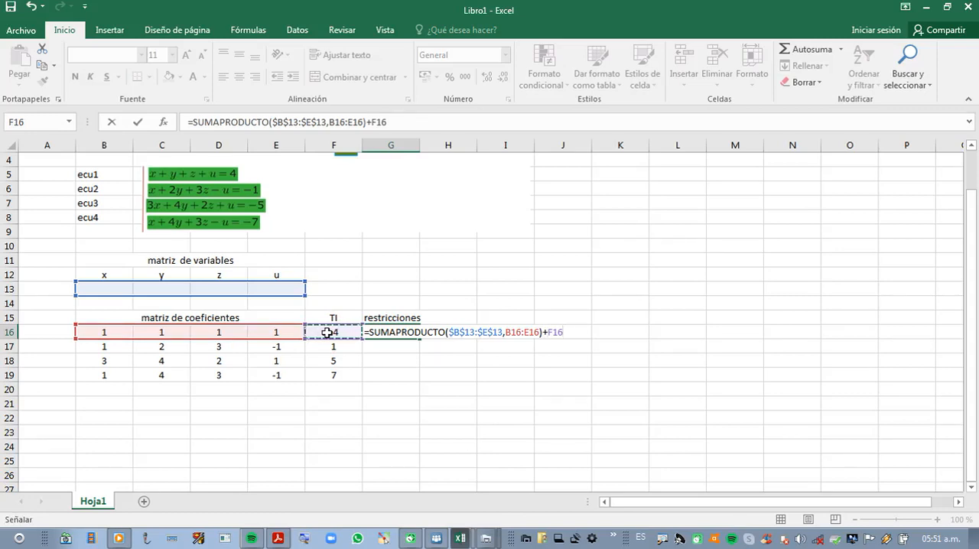
{"action": "key", "text": "Return"}
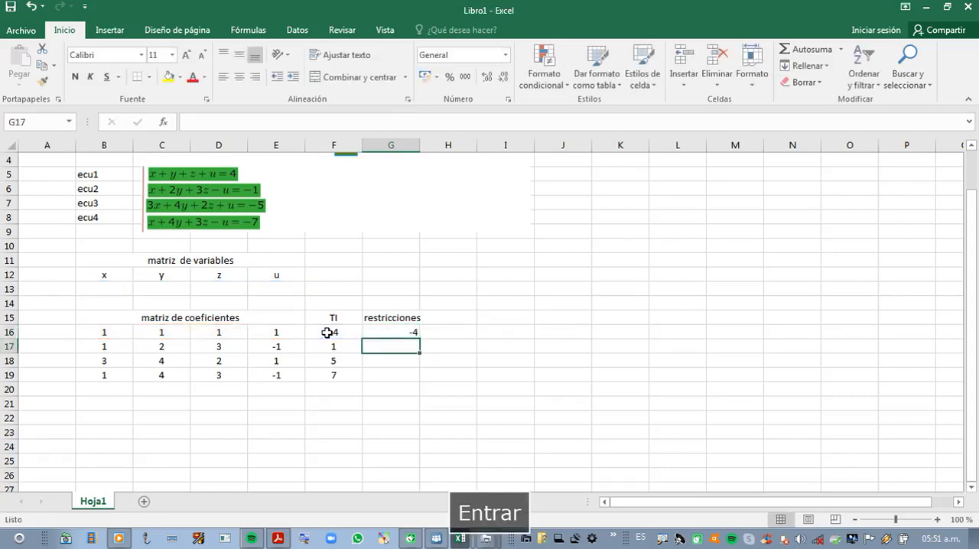
Step: Copy the constraint formula from G16 down through G19 for the other three equations
{"action": "left_click", "coordinate": [388, 334]}
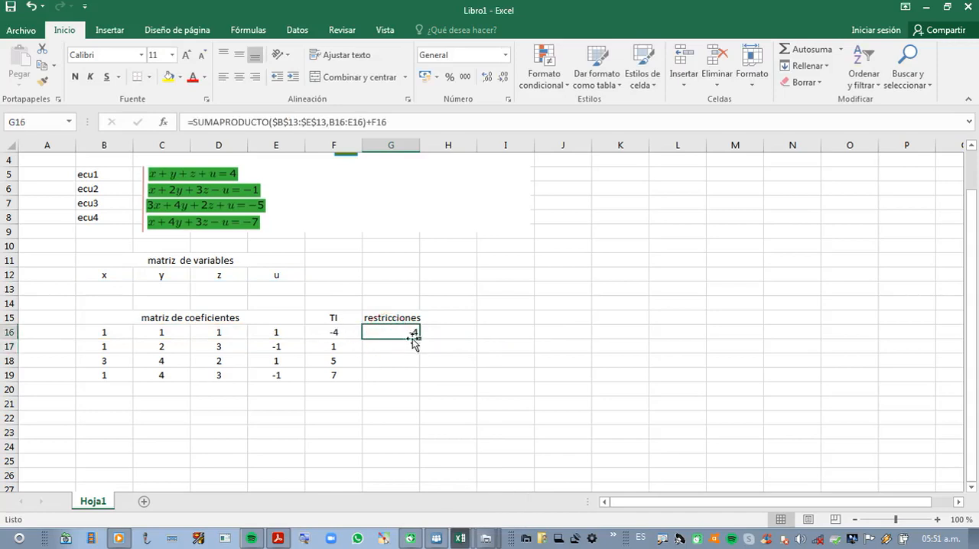
{"action": "left_click_drag", "start_coordinate": [418, 337], "coordinate": [417, 378]}
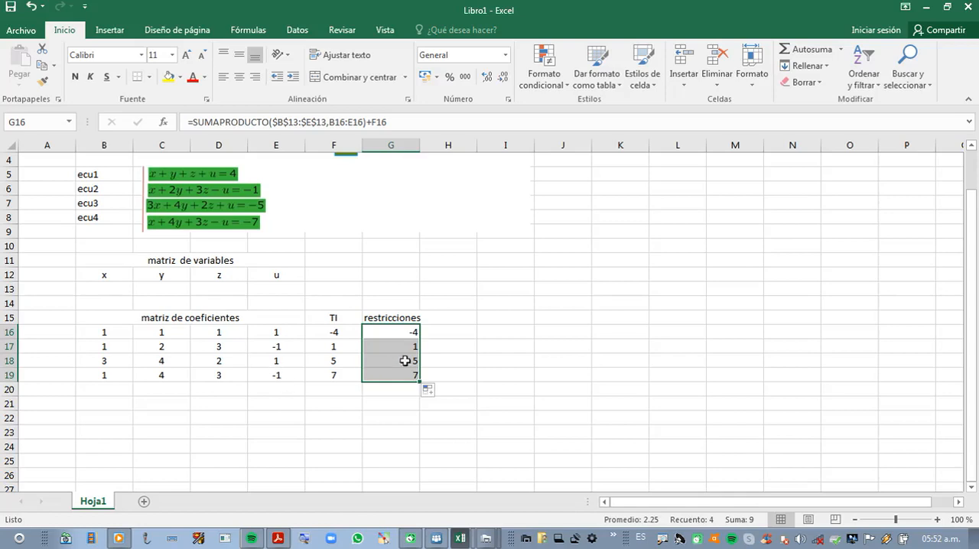
{"action": "left_click", "coordinate": [441, 331]}
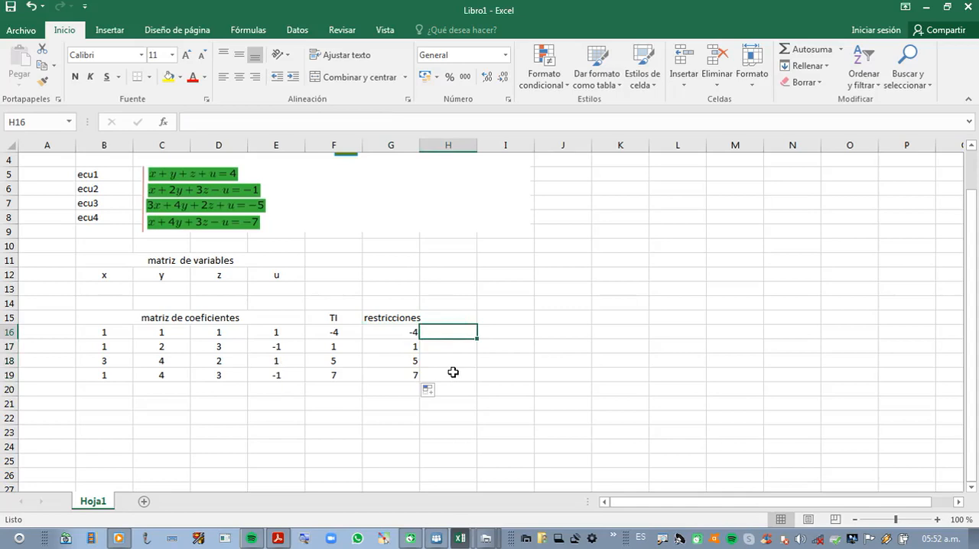
{"action": "left_click", "coordinate": [377, 332]}
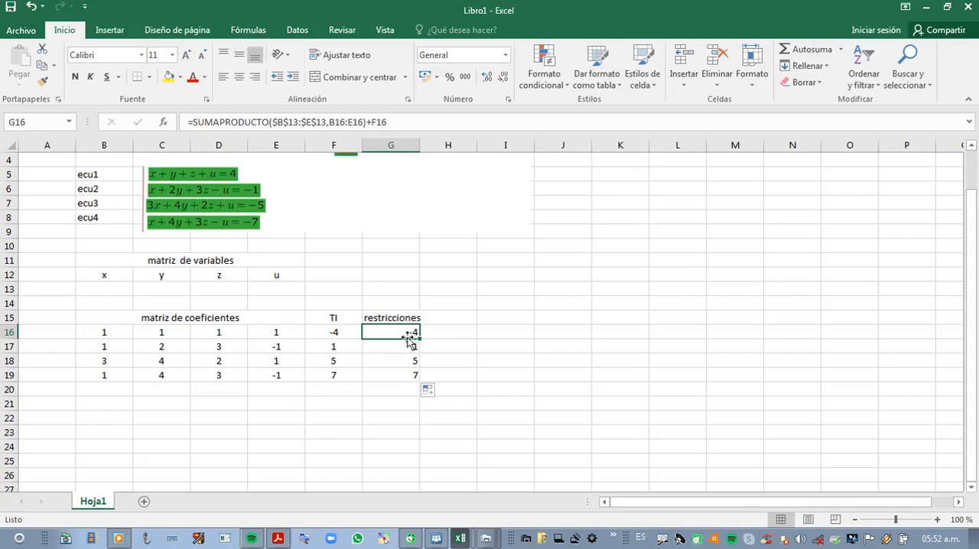
{"action": "left_click_drag", "start_coordinate": [404, 346], "coordinate": [404, 371]}
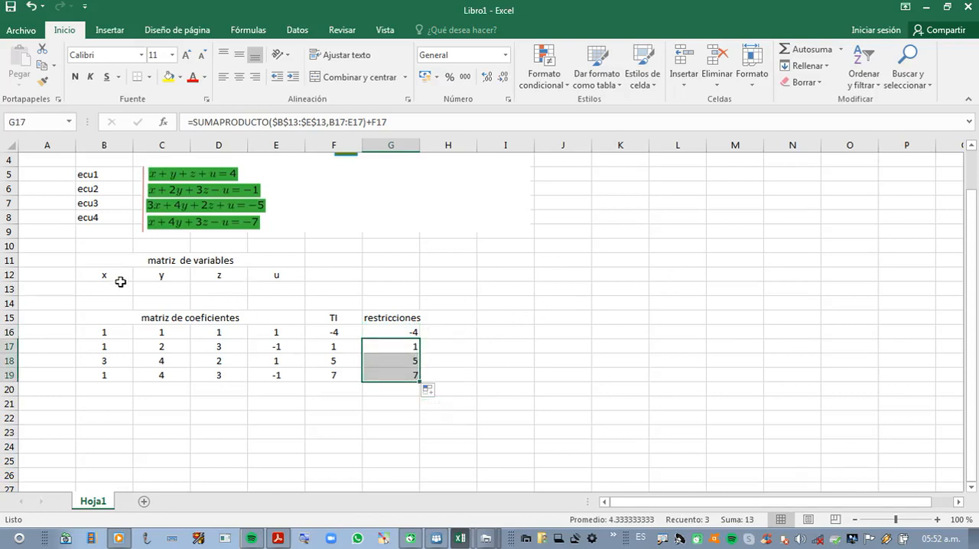
{"action": "left_click", "coordinate": [92, 291]}
{"action": "left_click_drag", "start_coordinate": [92, 291], "coordinate": [263, 292]}
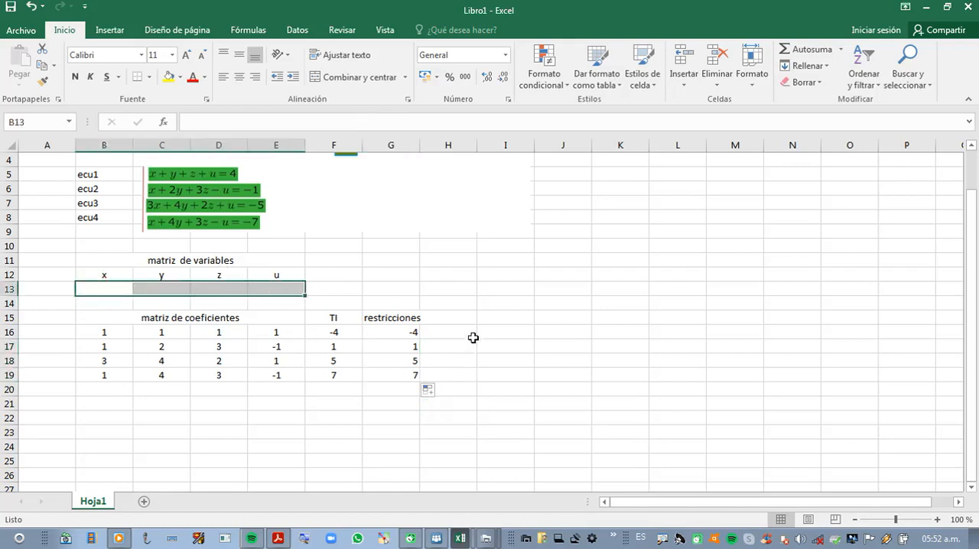
{"action": "left_click", "coordinate": [485, 245]}
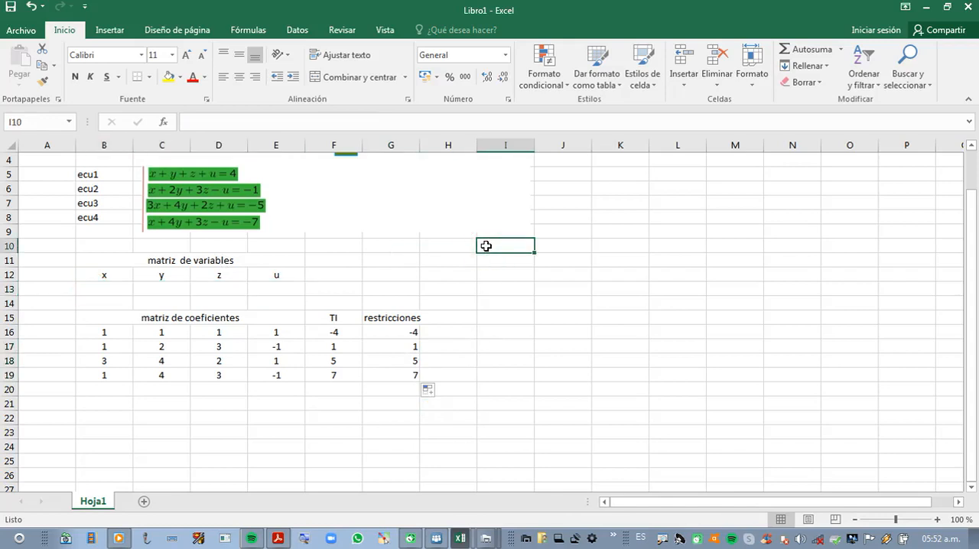
Step: Check in the Excel add-ins list that the Solver add-in is enabled and accept the list
{"action": "left_click", "coordinate": [288, 32]}
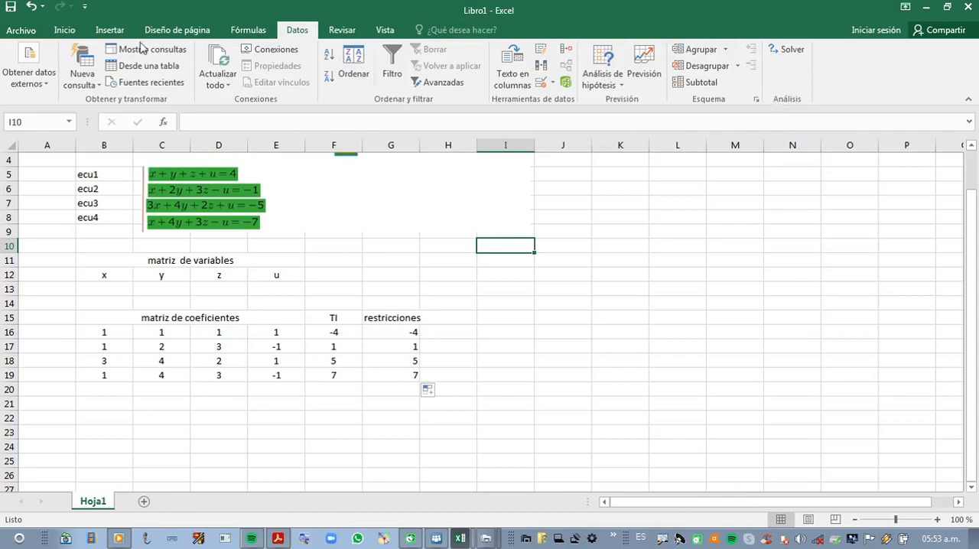
{"action": "left_click", "coordinate": [23, 34]}
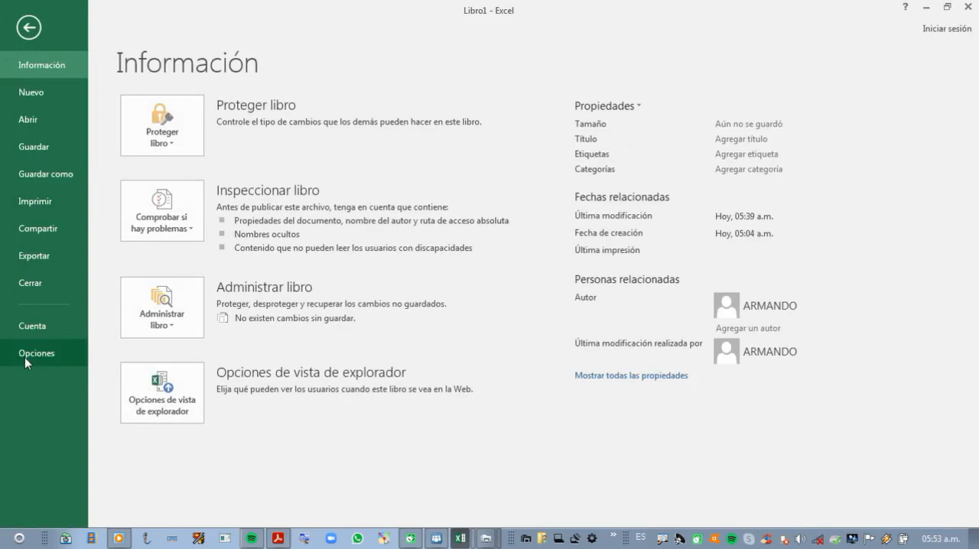
{"action": "left_click", "coordinate": [25, 357]}
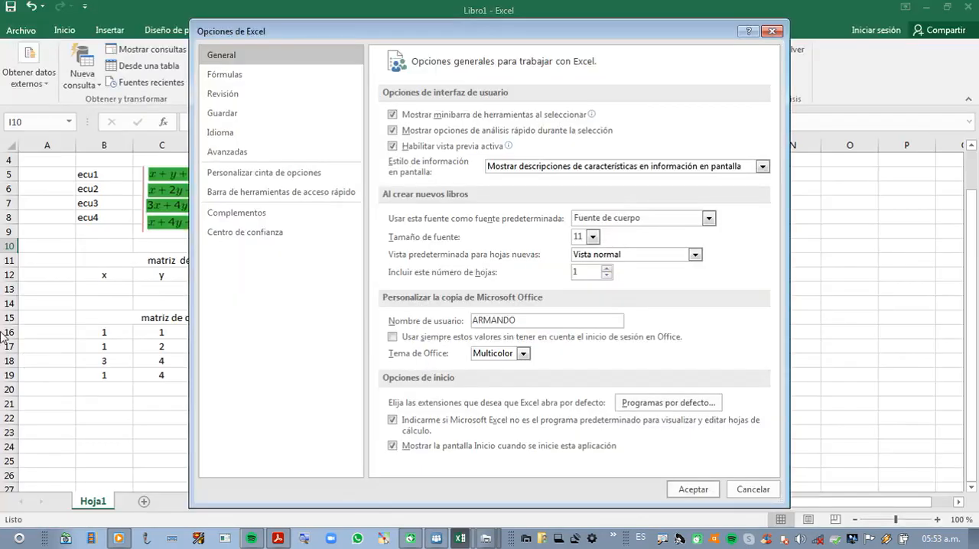
{"action": "left_click", "coordinate": [243, 215]}
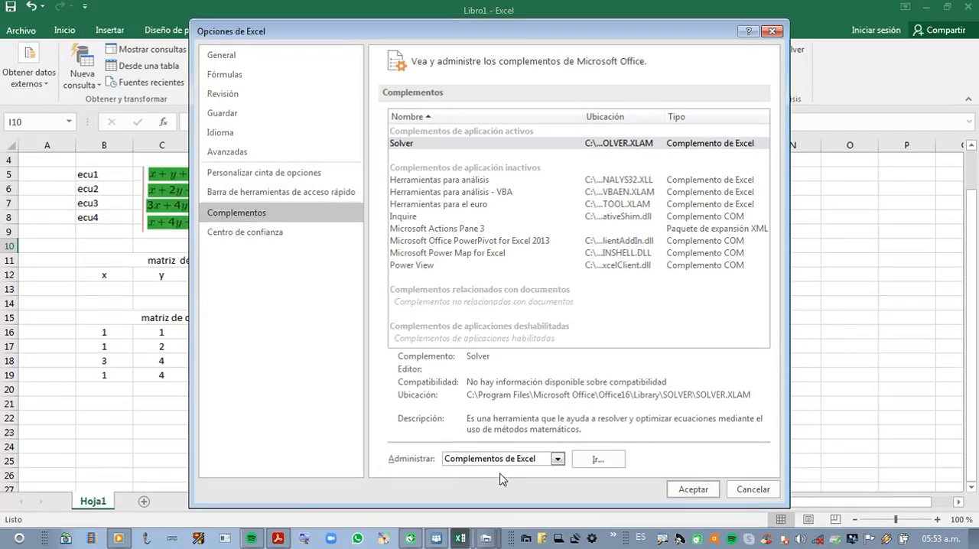
{"action": "left_click", "coordinate": [597, 461]}
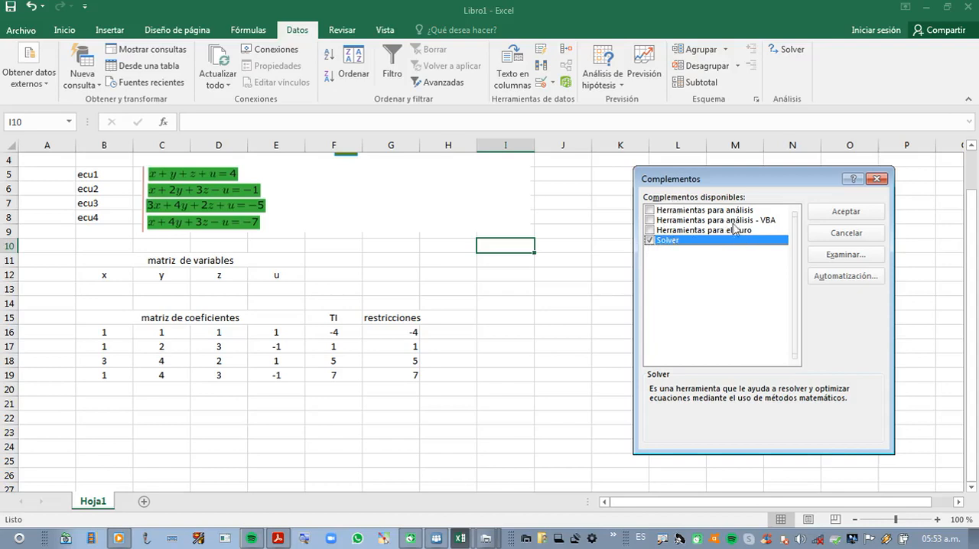
{"action": "left_click", "coordinate": [847, 214]}
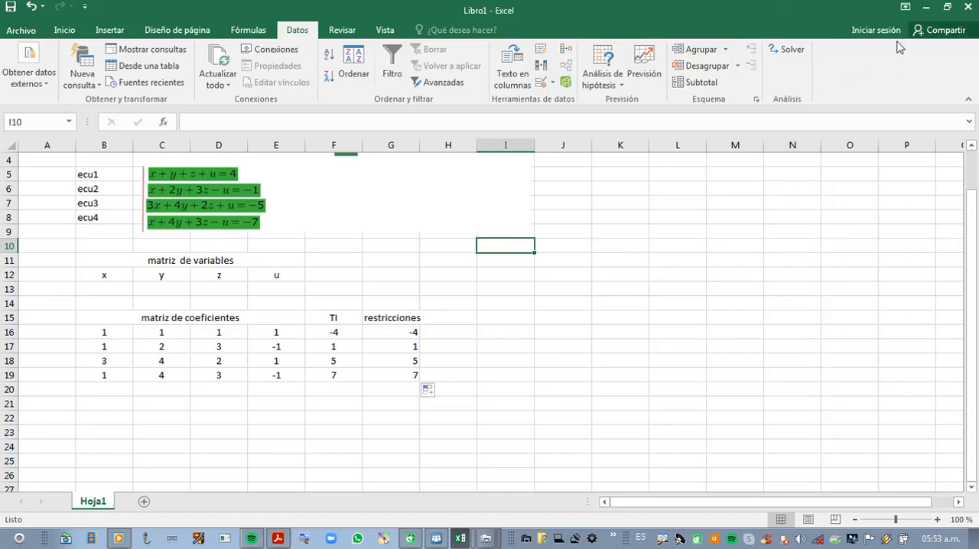
Step: Open Solver and clear its leftover objective cell, changing variable cells and the G16:G18 constraint
{"action": "left_click", "coordinate": [792, 50]}
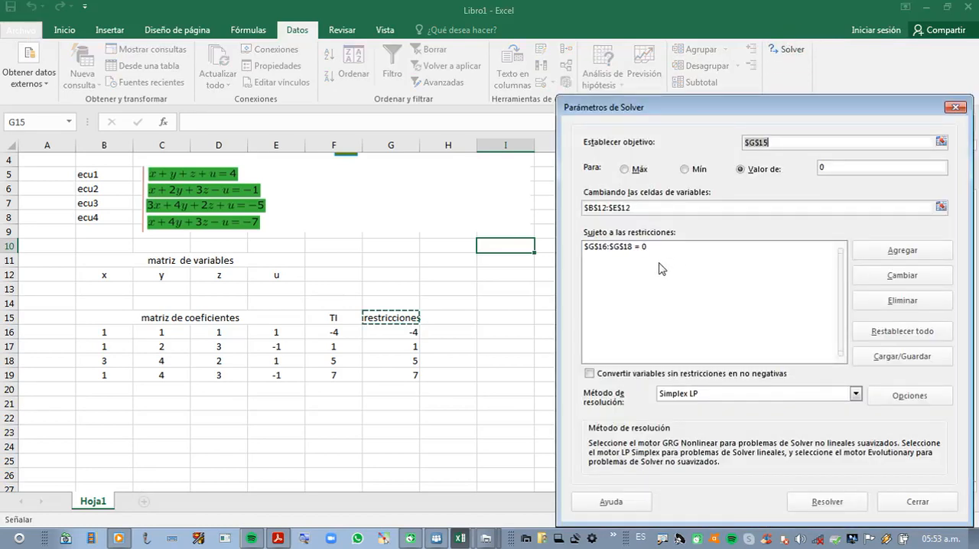
{"action": "key", "text": "BackSpace"}
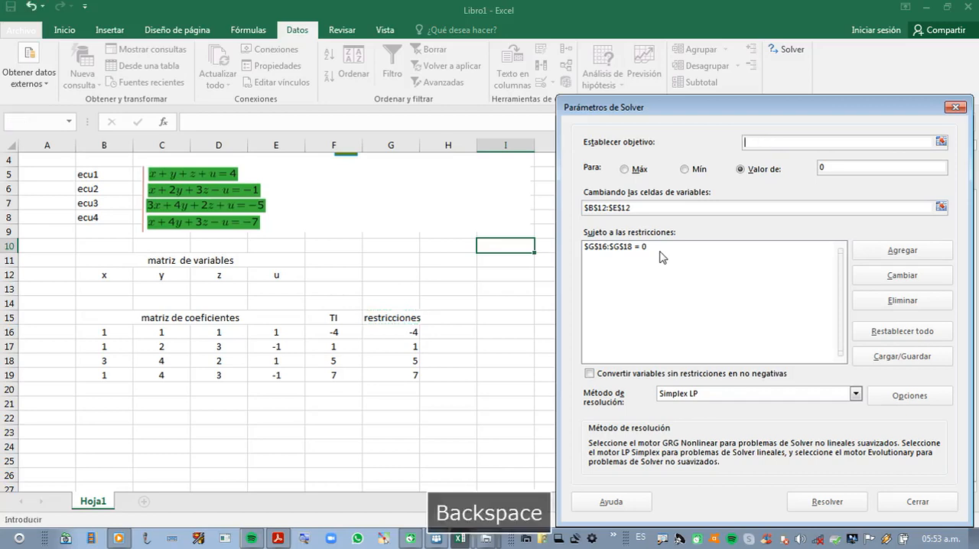
{"action": "left_click", "coordinate": [635, 208]}
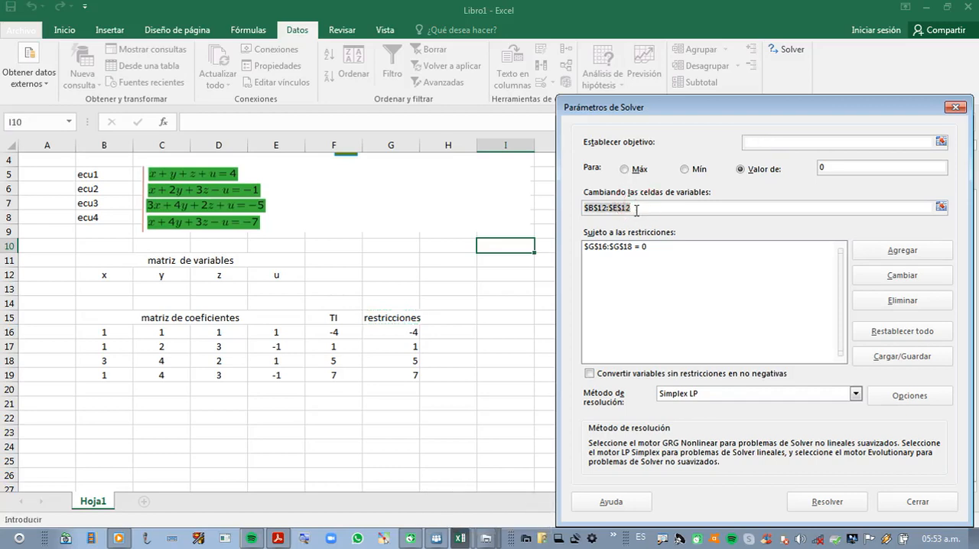
{"action": "key", "text": "BackSpace"}
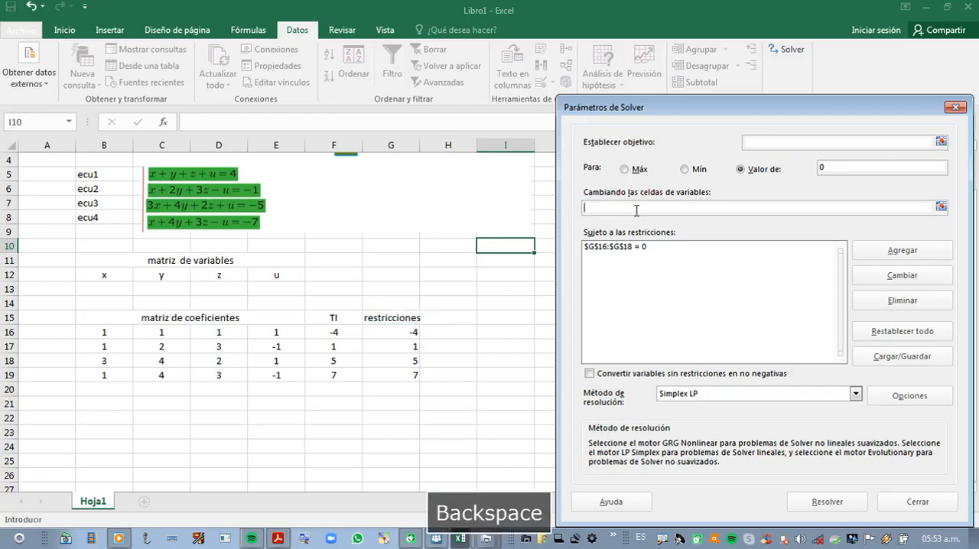
{"action": "left_click", "coordinate": [652, 249]}
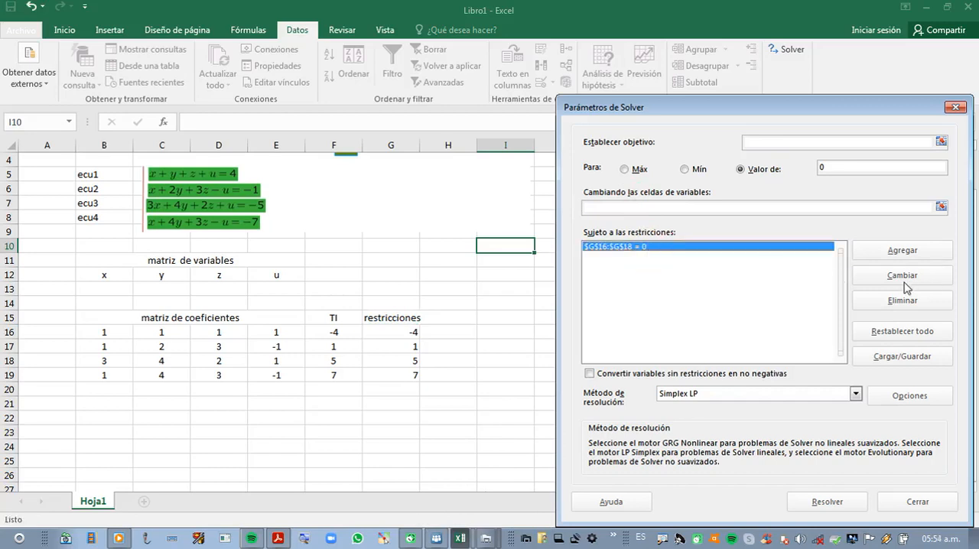
{"action": "left_click", "coordinate": [899, 302]}
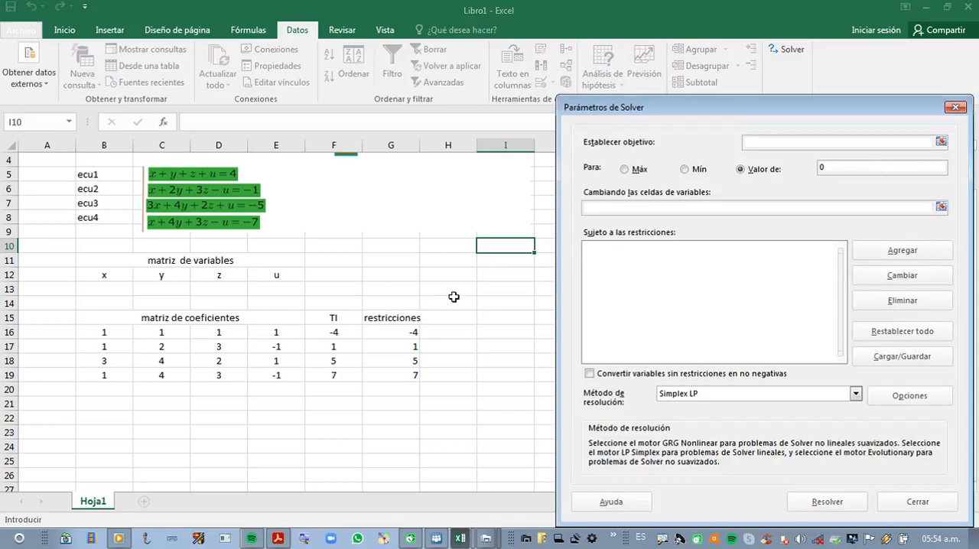
Step: Set the Solver objective to G16 with a target value of 0 and B13:E13 as the changing variable cells
{"action": "left_click_drag", "start_coordinate": [746, 104], "coordinate": [640, 58]}
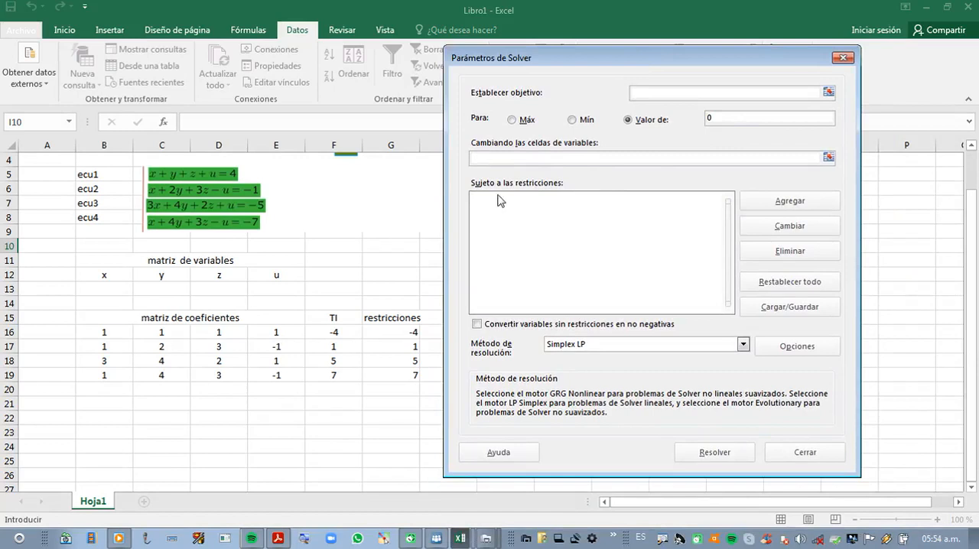
{"action": "left_click", "coordinate": [385, 334]}
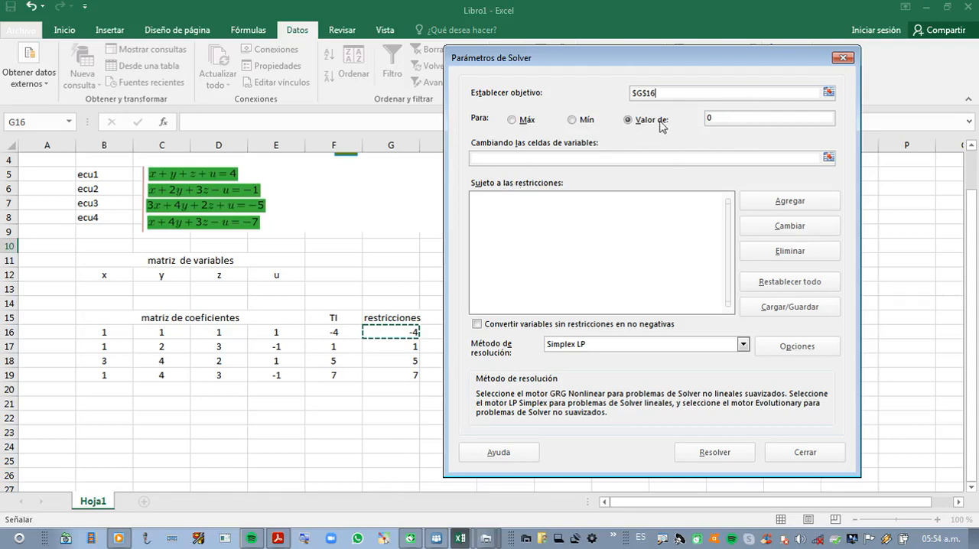
{"action": "left_click", "coordinate": [626, 121]}
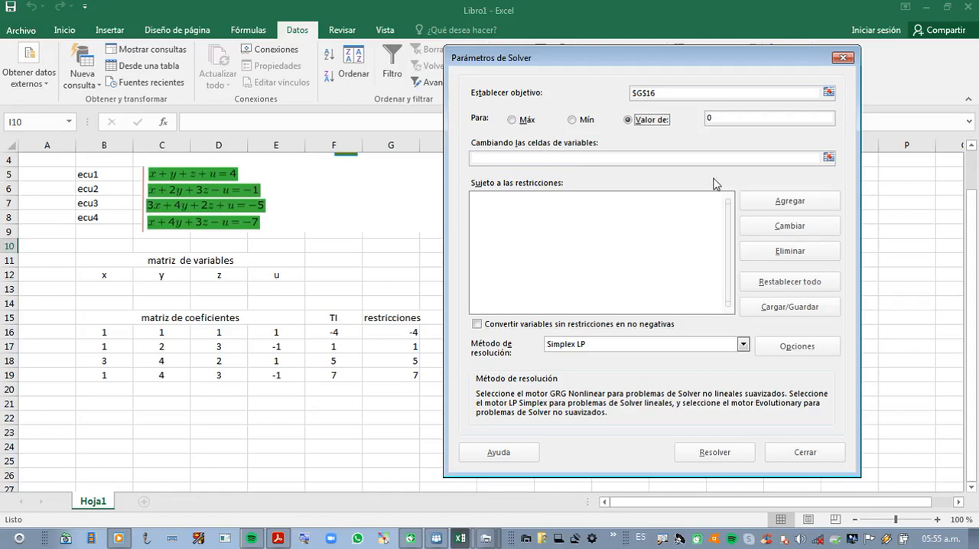
{"action": "left_click", "coordinate": [828, 158]}
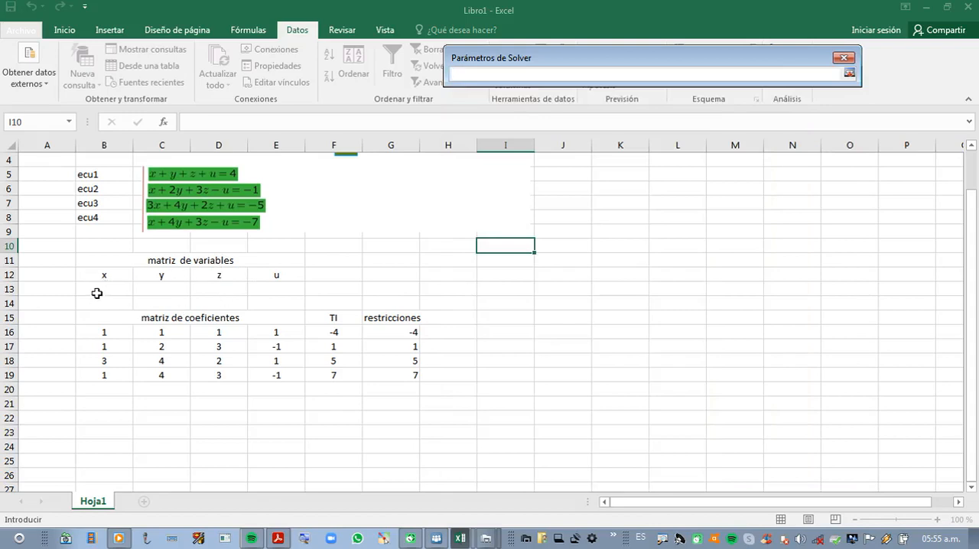
{"action": "left_click_drag", "start_coordinate": [97, 287], "coordinate": [273, 291]}
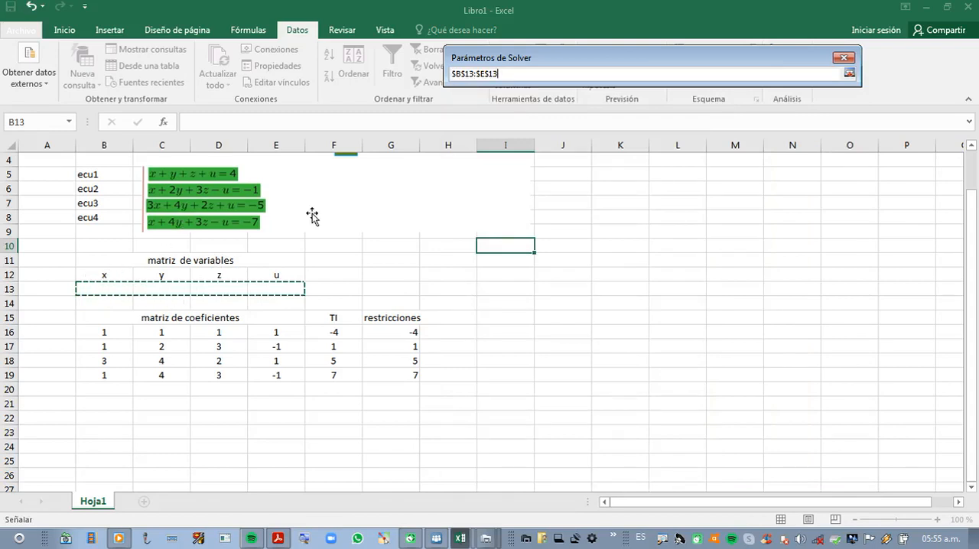
{"action": "left_click", "coordinate": [850, 73]}
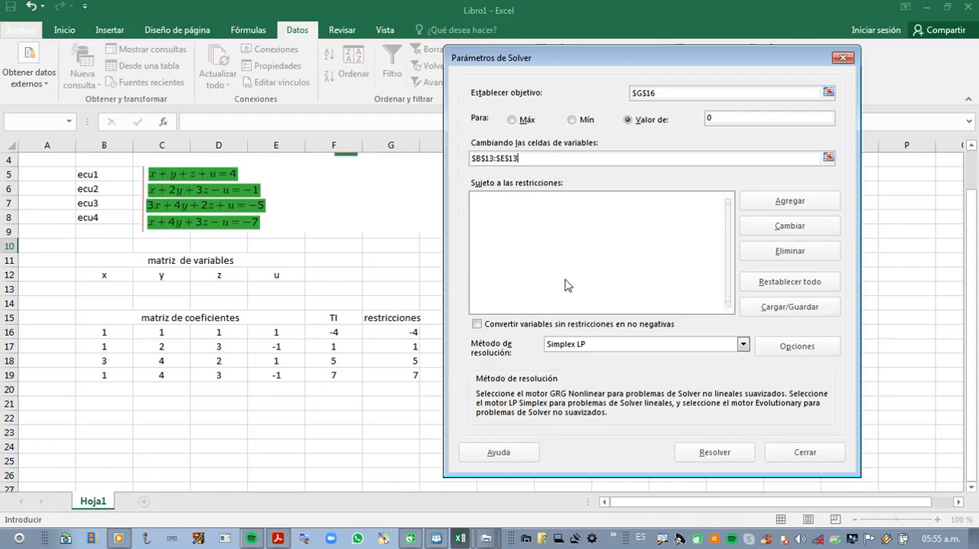
Step: Add a Solver constraint requiring the formula cells G17:G19 to equal 0
{"action": "left_click", "coordinate": [785, 203]}
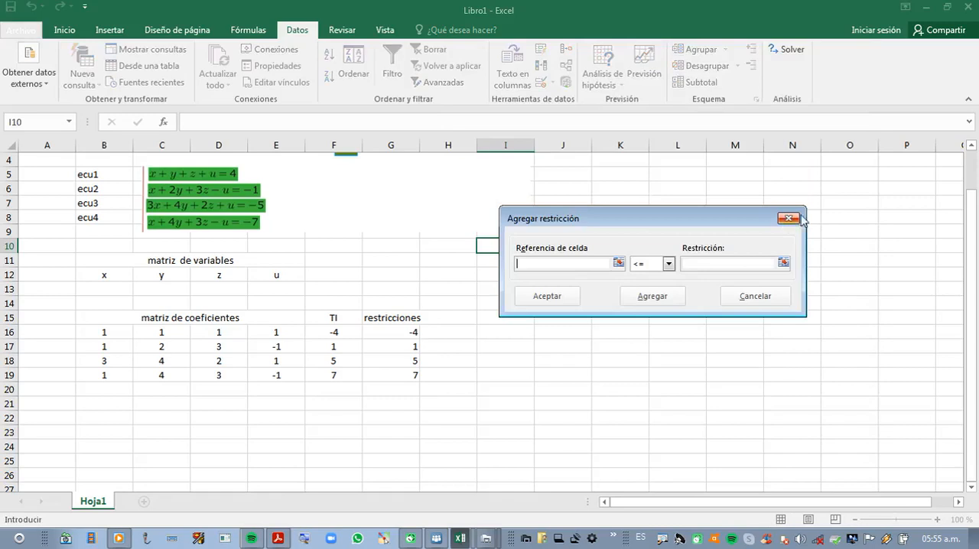
{"action": "left_click", "coordinate": [408, 346]}
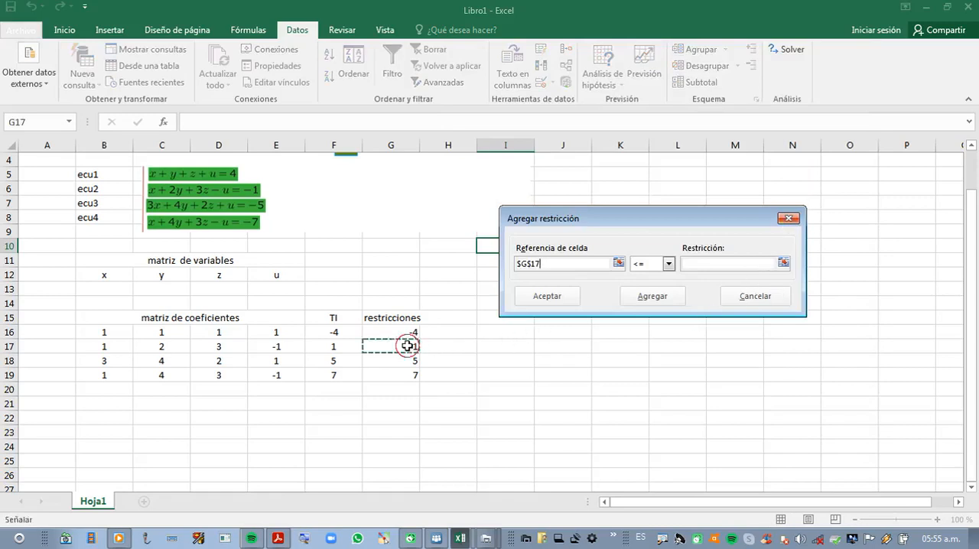
{"action": "left_click_drag", "start_coordinate": [407, 346], "coordinate": [408, 372]}
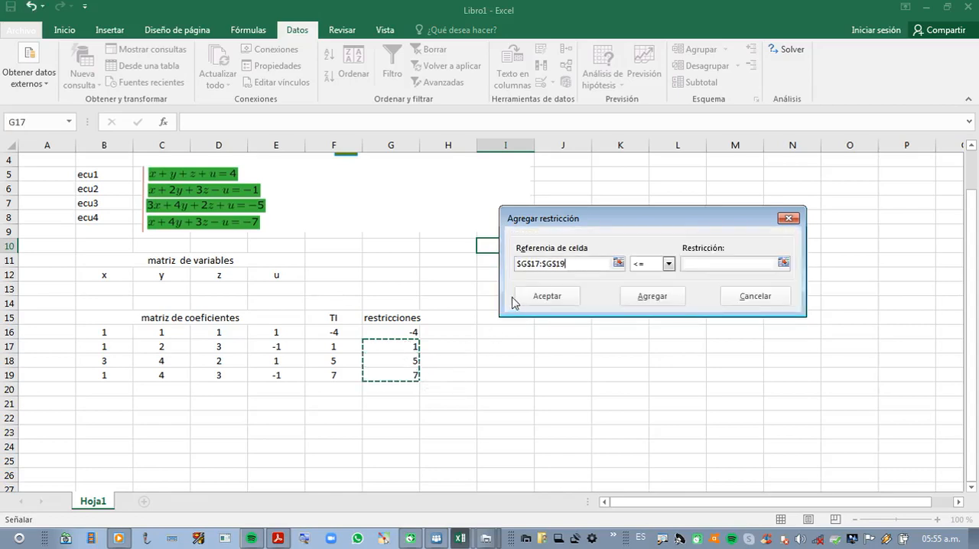
{"action": "left_click", "coordinate": [668, 263]}
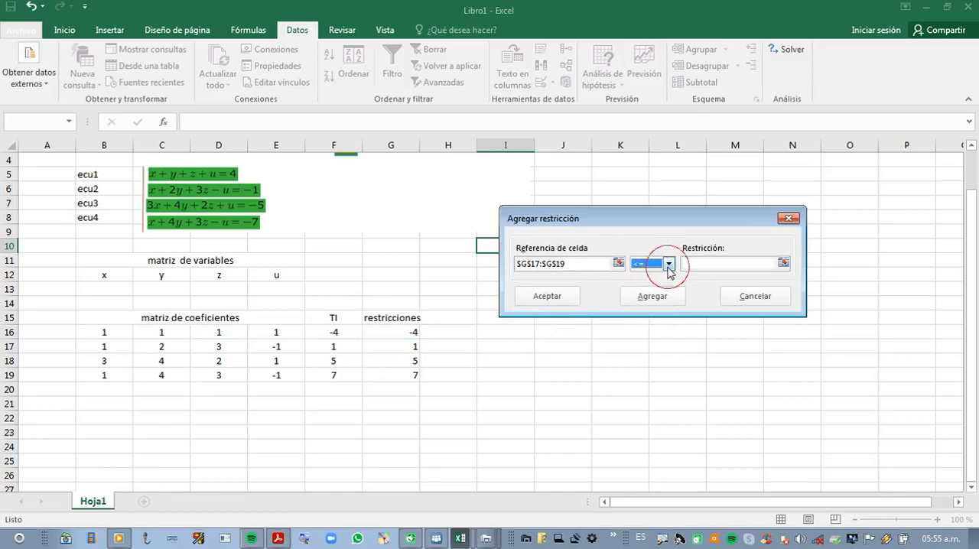
{"action": "left_click", "coordinate": [668, 263]}
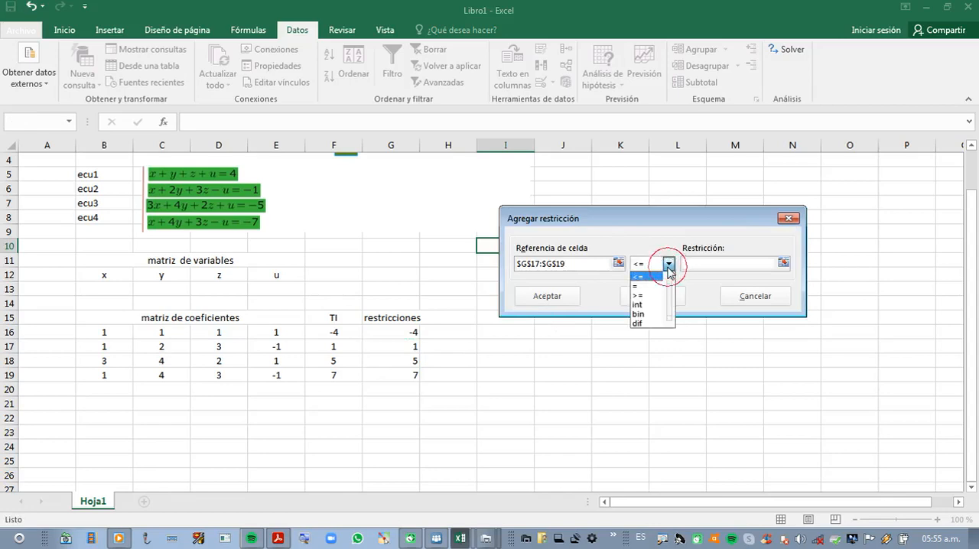
{"action": "left_click", "coordinate": [636, 286]}
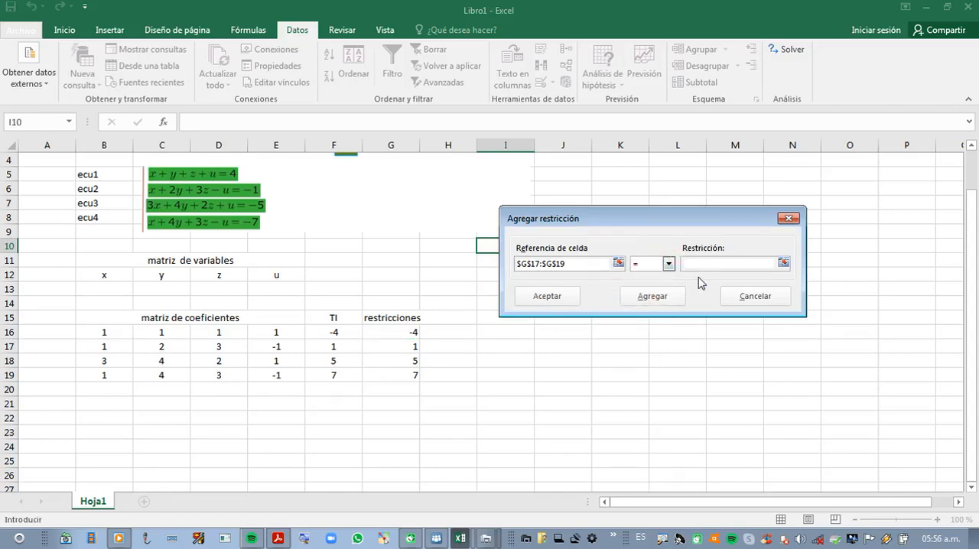
{"action": "type", "text": "0"}
{"action": "left_click", "coordinate": [547, 297]}
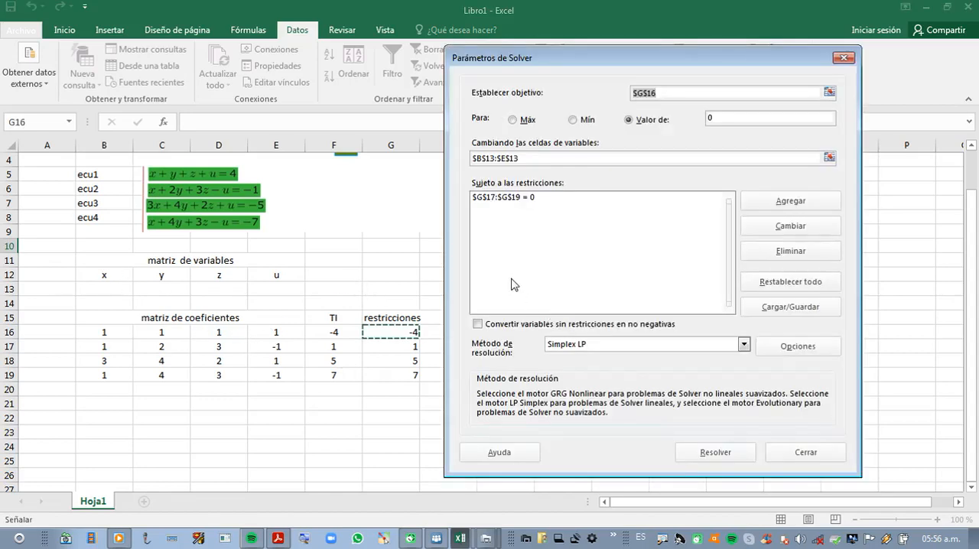
Step: Leave the non-negative option for unconstrained variables off and choose Simplex LP as the solving method
{"action": "left_click_drag", "start_coordinate": [568, 59], "coordinate": [728, 66]}
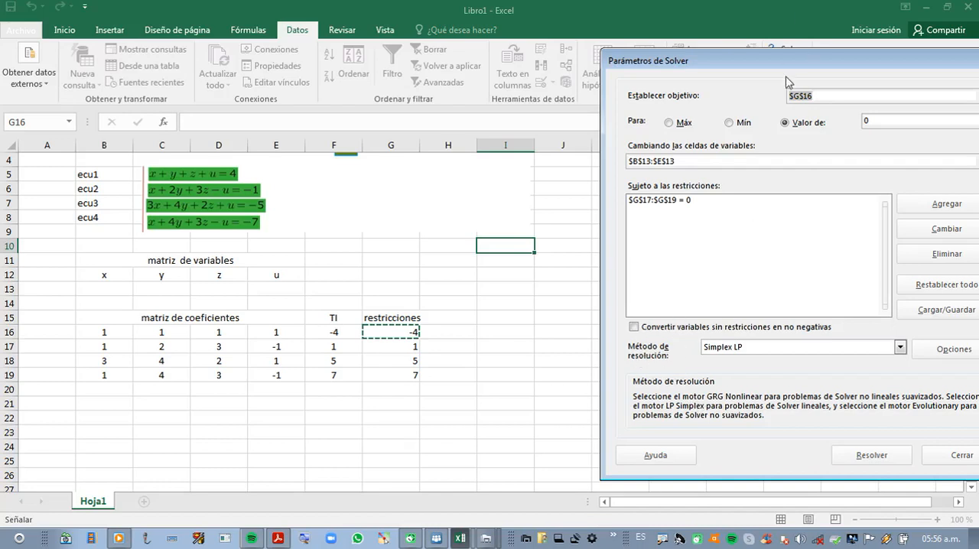
{"action": "left_click_drag", "start_coordinate": [786, 62], "coordinate": [739, 71]}
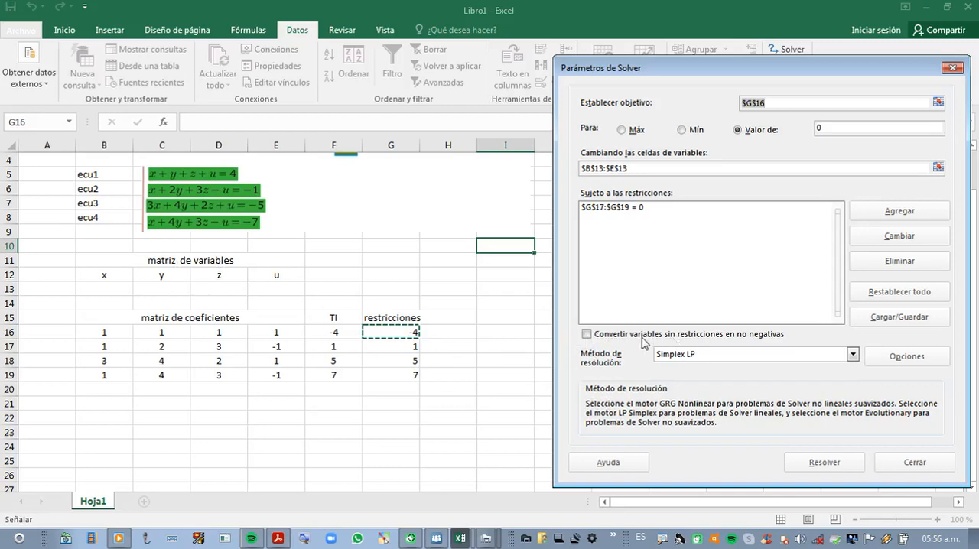
{"action": "left_click", "coordinate": [587, 335]}
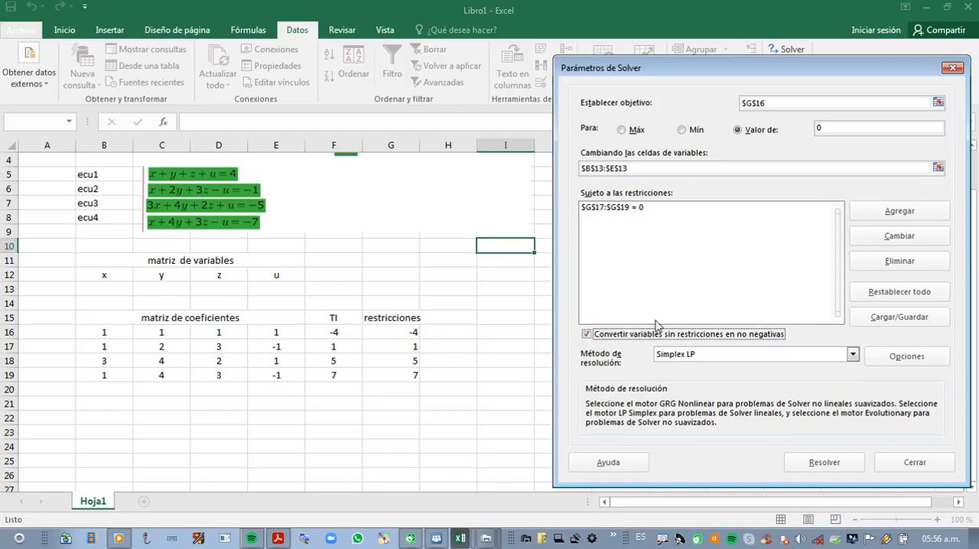
{"action": "left_click", "coordinate": [587, 335]}
{"action": "left_click", "coordinate": [852, 355]}
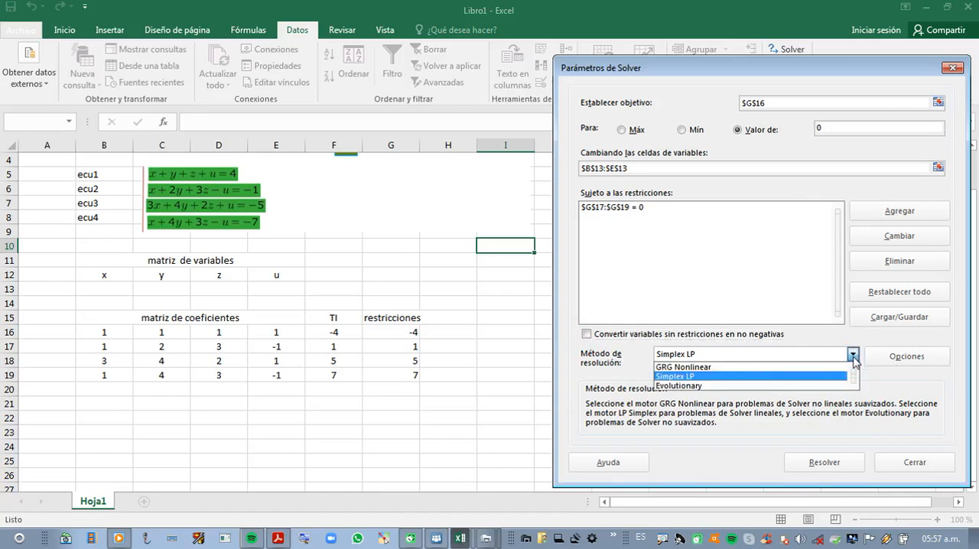
{"action": "left_click", "coordinate": [676, 376]}
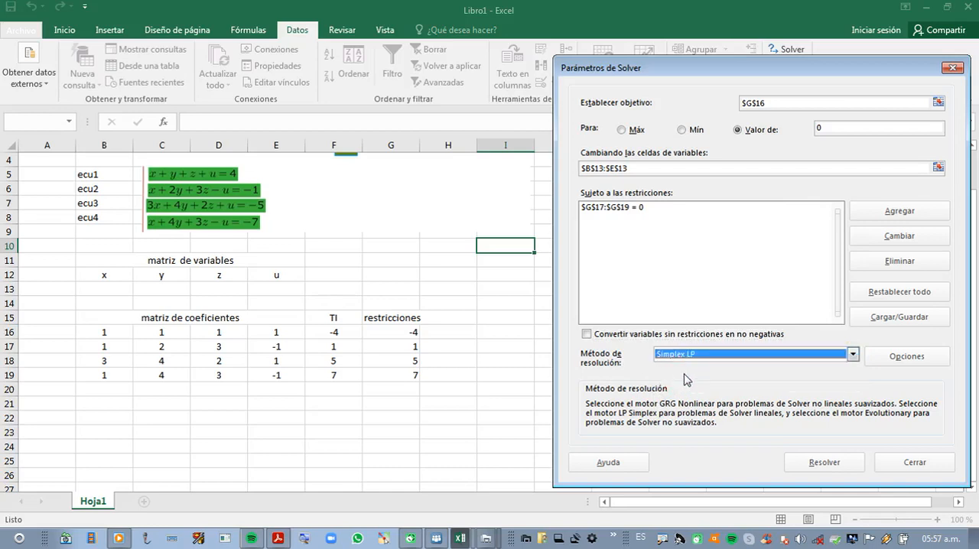
Step: Run Solver on the configured model and keep its solution in the worksheet
{"action": "left_click", "coordinate": [824, 463]}
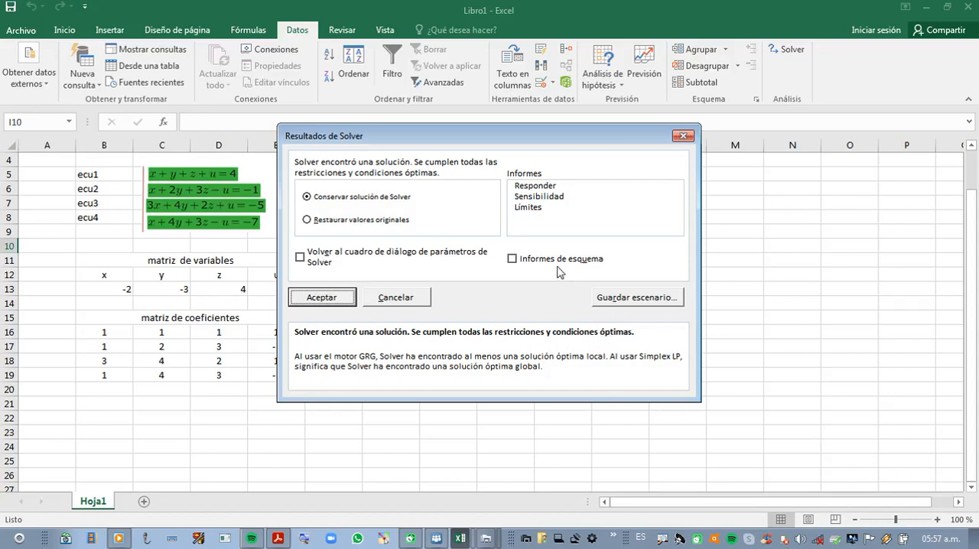
{"action": "left_click_drag", "start_coordinate": [511, 143], "coordinate": [692, 133]}
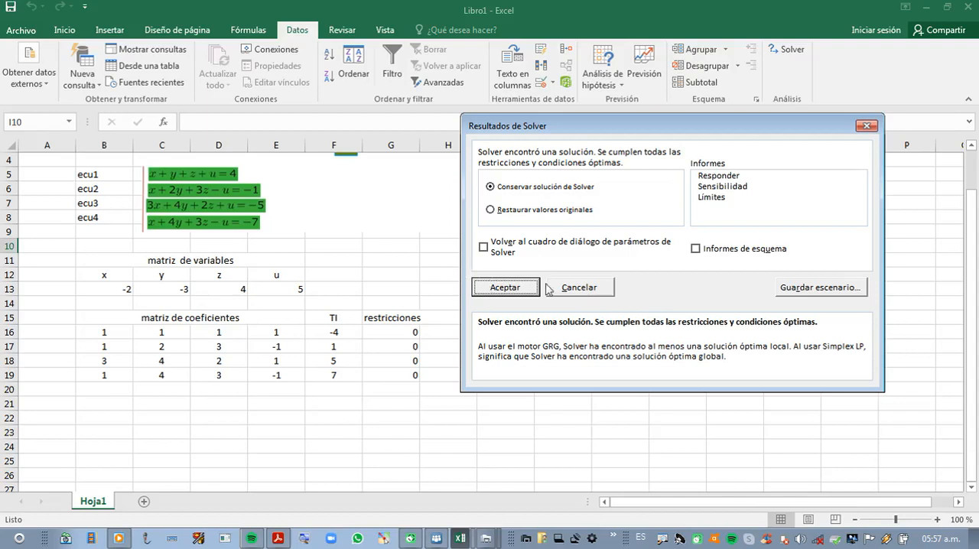
{"action": "left_click", "coordinate": [504, 288]}
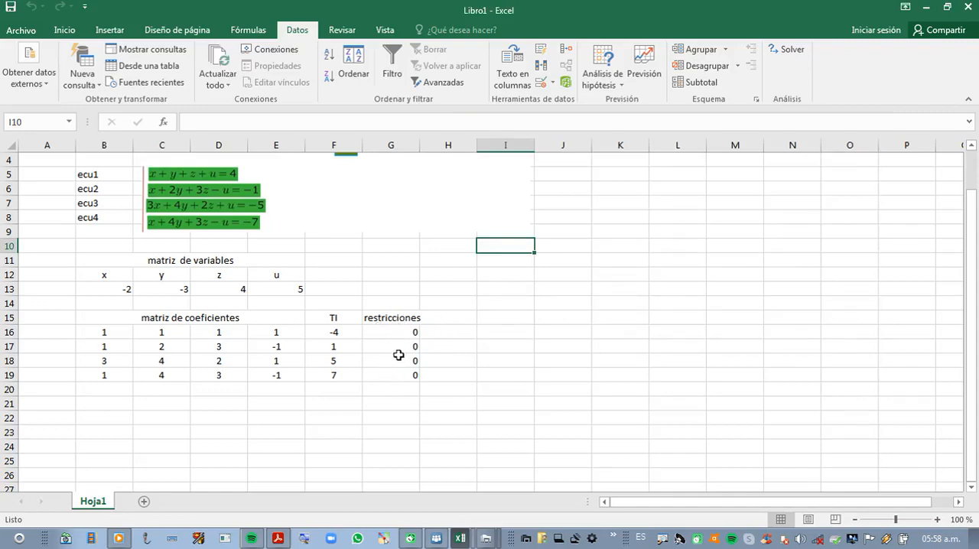
Step: Review the solved x, y, z and u values in B13:E13 against the original equations
{"action": "left_click_drag", "start_coordinate": [113, 285], "coordinate": [269, 291]}
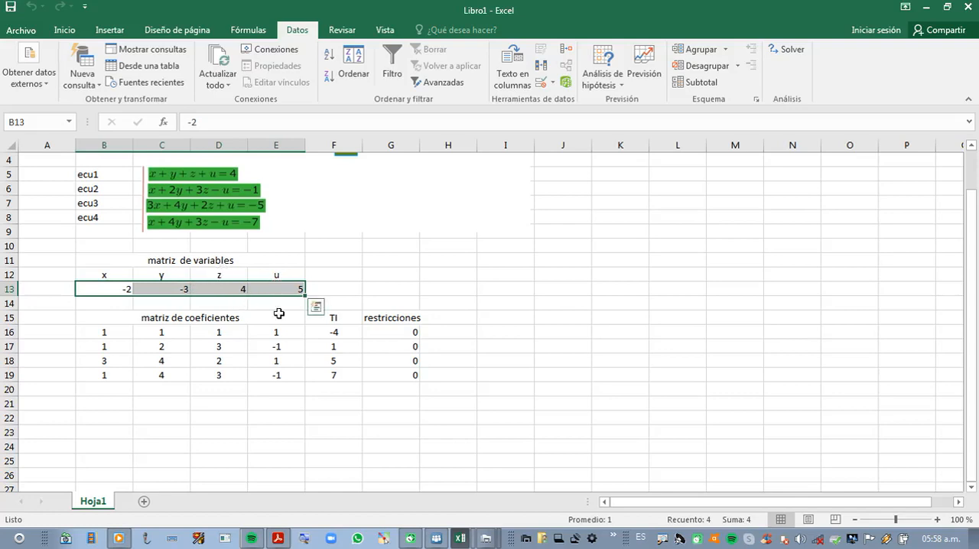
{"action": "left_click", "coordinate": [330, 274]}
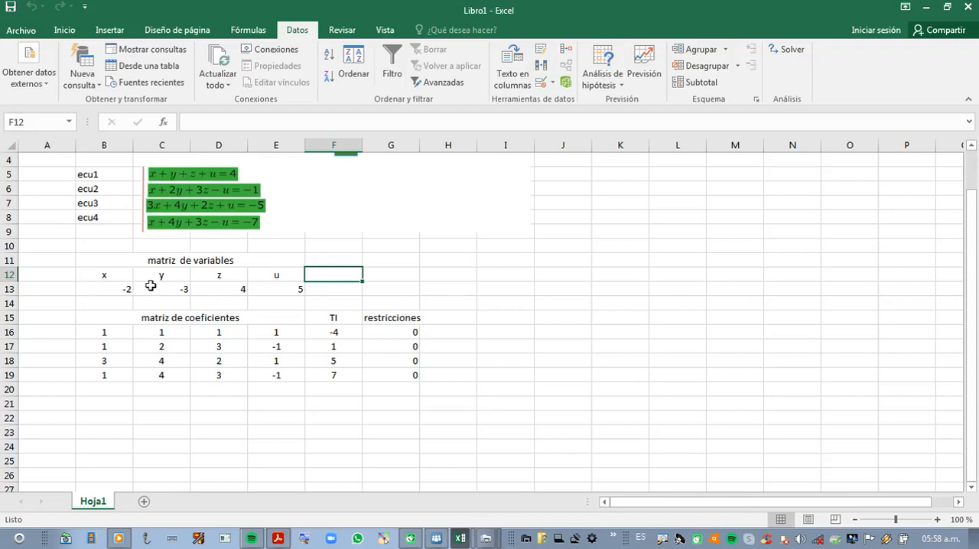
{"action": "left_click_drag", "start_coordinate": [109, 287], "coordinate": [265, 293]}
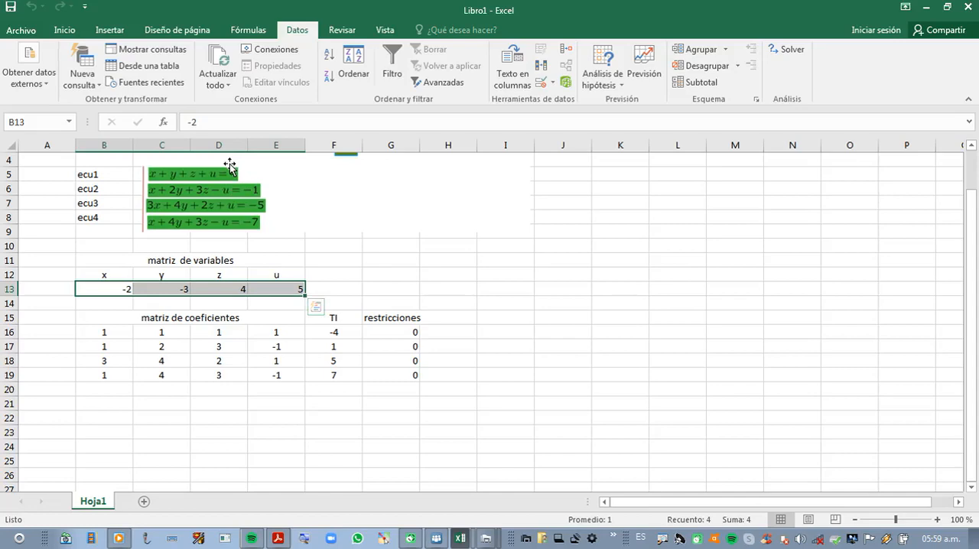
{"action": "scroll", "coordinate": [459, 218], "scroll_direction": "down", "scroll_amount": 1}
{"action": "scroll", "coordinate": [446, 222], "scroll_direction": "up", "scroll_amount": 1}
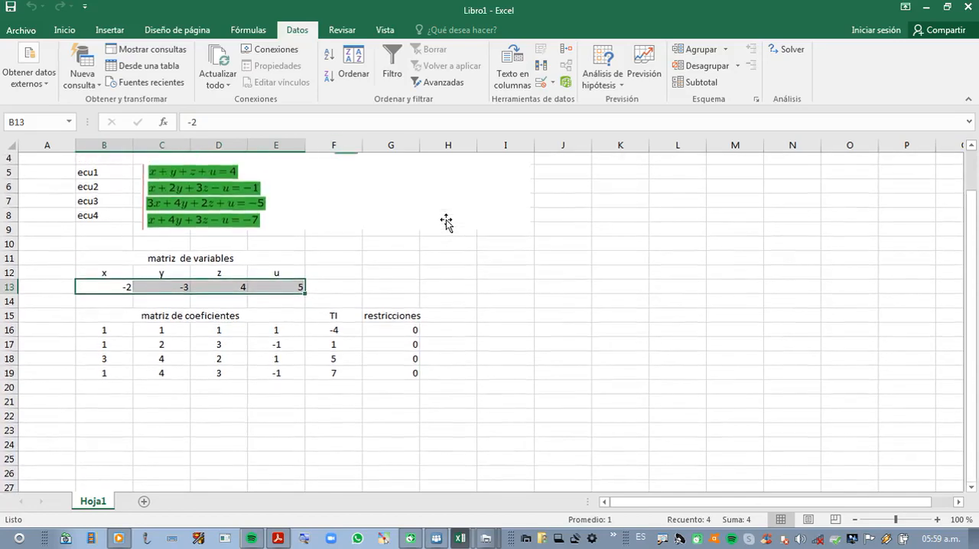
{"action": "scroll", "coordinate": [446, 222], "scroll_direction": "up", "scroll_amount": 1}
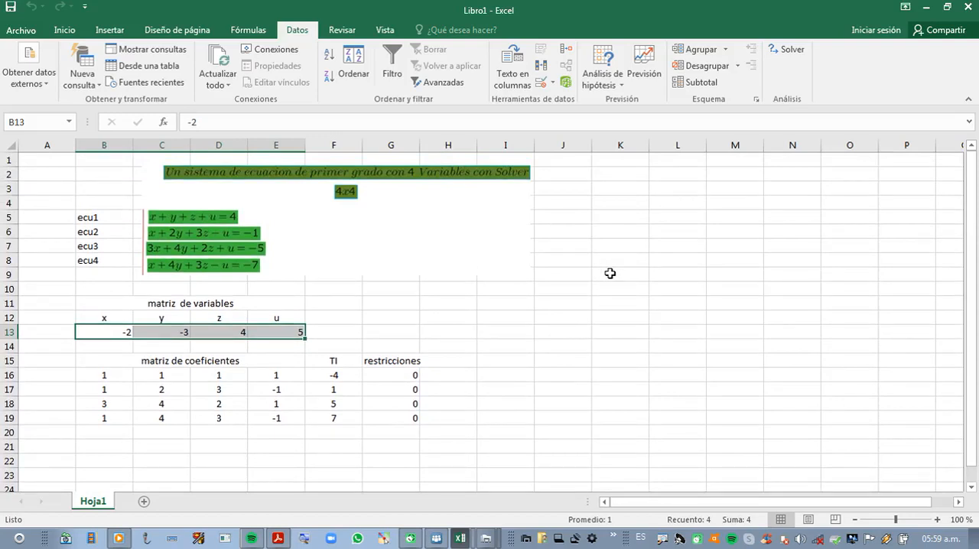
{"action": "left_click", "coordinate": [510, 320]}
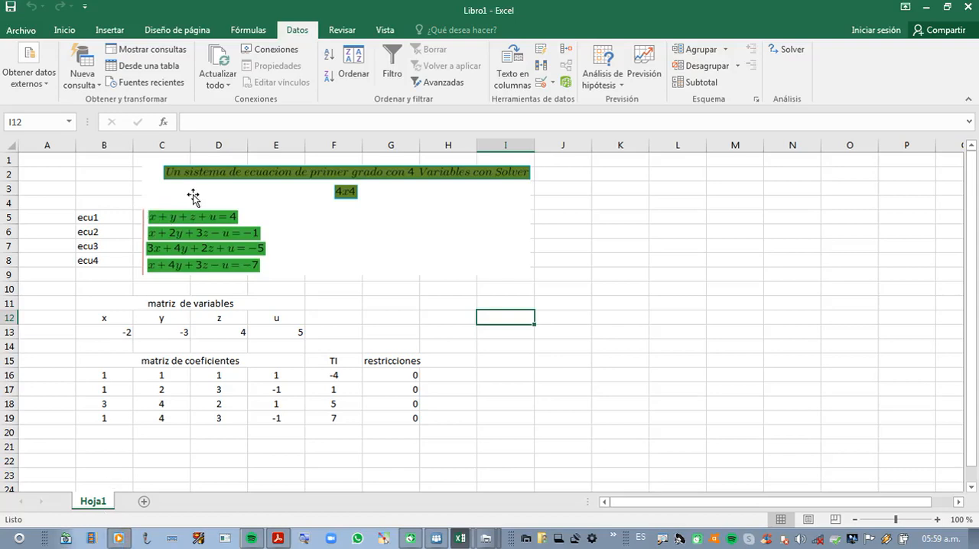
{"action": "key", "text": "ctrl+2"}
{"action": "left_click_drag", "start_coordinate": [148, 206], "coordinate": [184, 208]}
{"action": "key", "text": "Escape"}
{"action": "type", "text": "\""}
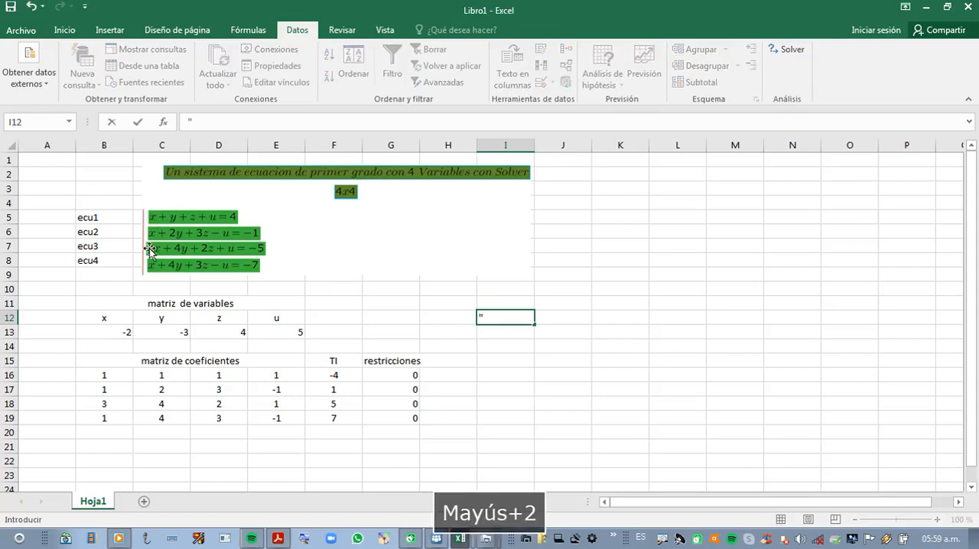
{"action": "key", "text": "ctrl+2"}
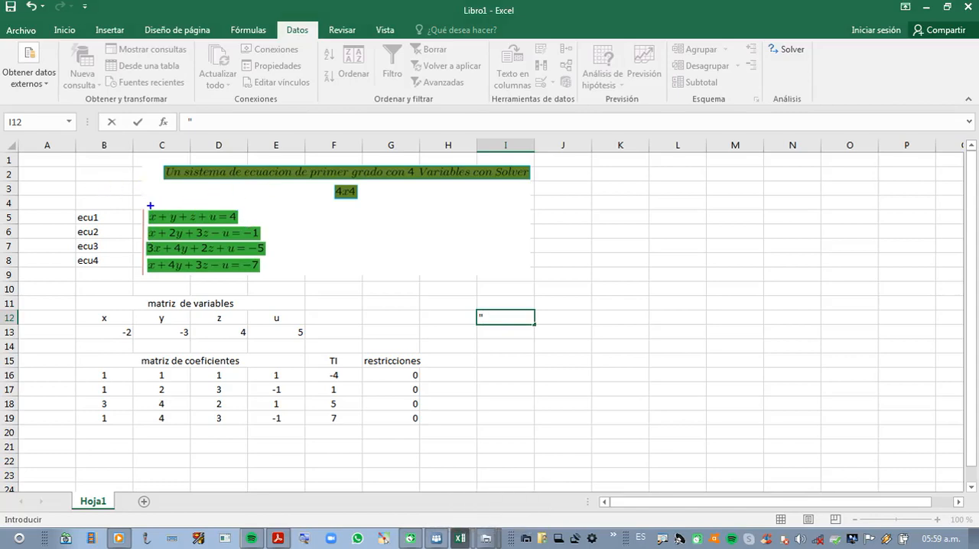
{"action": "key", "text": "Tab"}
{"action": "mouse_move", "coordinate": [143, 207]}
{"action": "left_mouse_down"}
{"action": "mouse_move", "coordinate": [183, 227]}
{"action": "mouse_move", "coordinate": [262, 228]}
{"action": "left_mouse_up"}
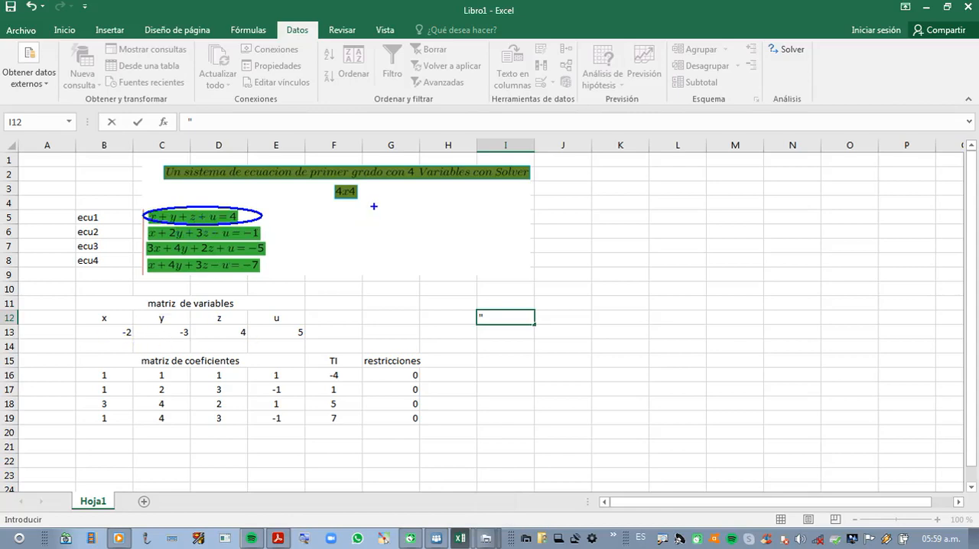
{"action": "key", "text": "Escape"}
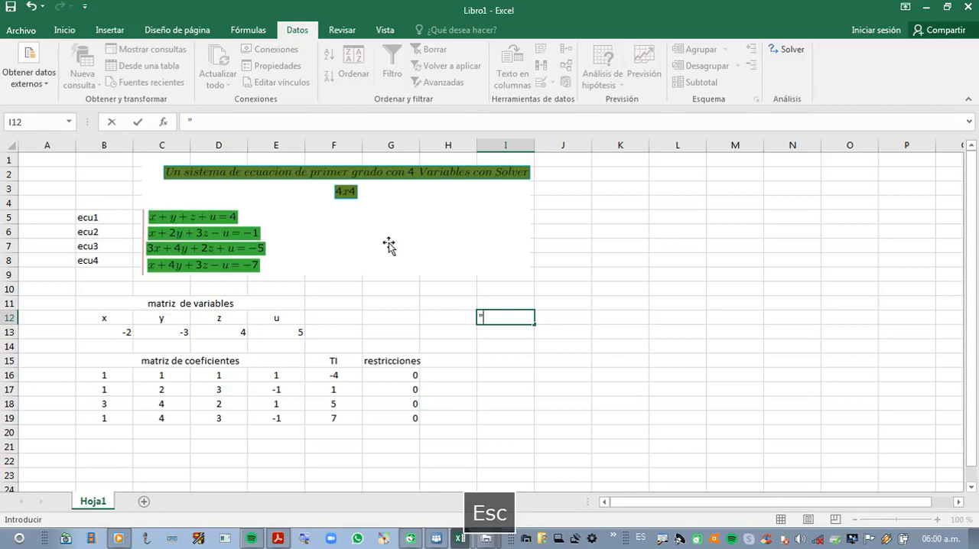
{"action": "key", "text": "BackSpace"}
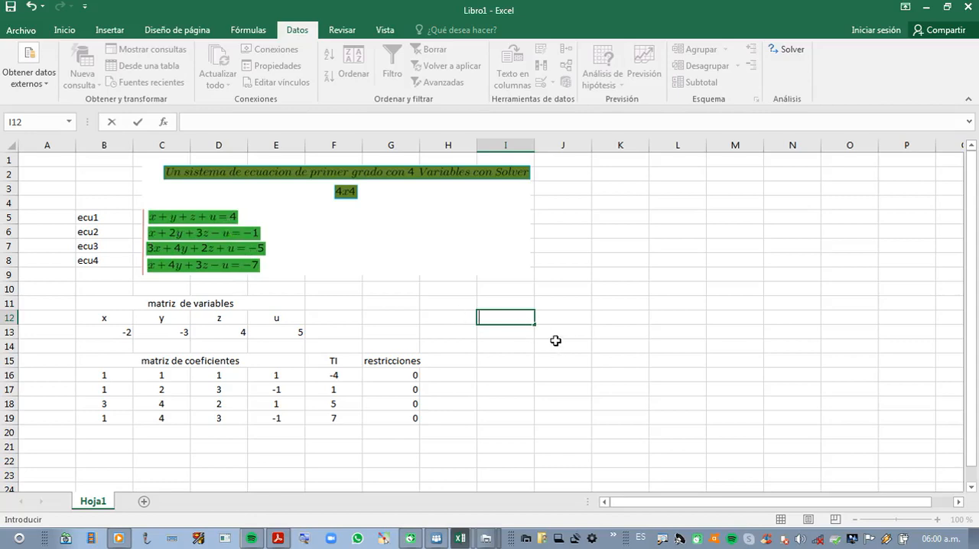
Step: Check the first equation by entering the formula =B13+C13+D13+E13 in cell I12
{"action": "type", "text": "="}
{"action": "type", "text": "-"}
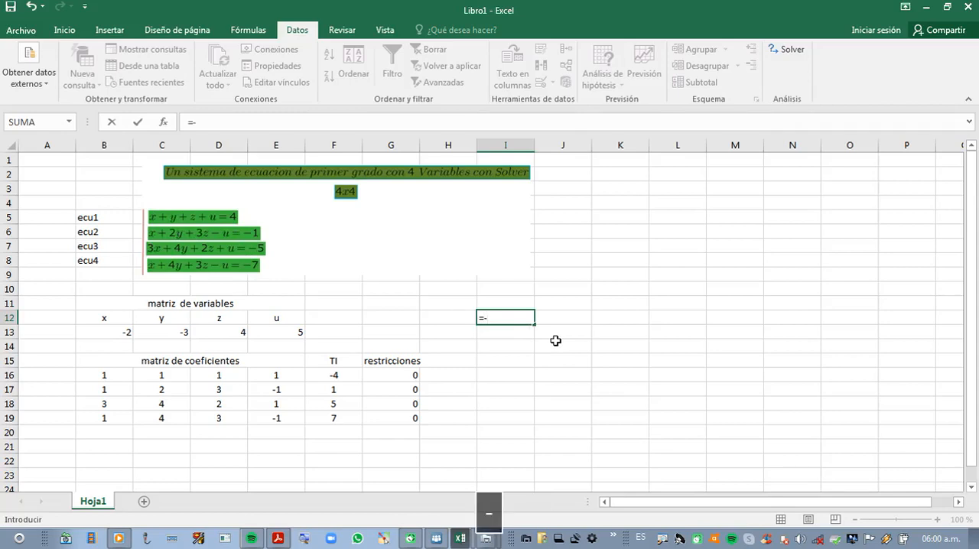
{"action": "type", "text": "2+"}
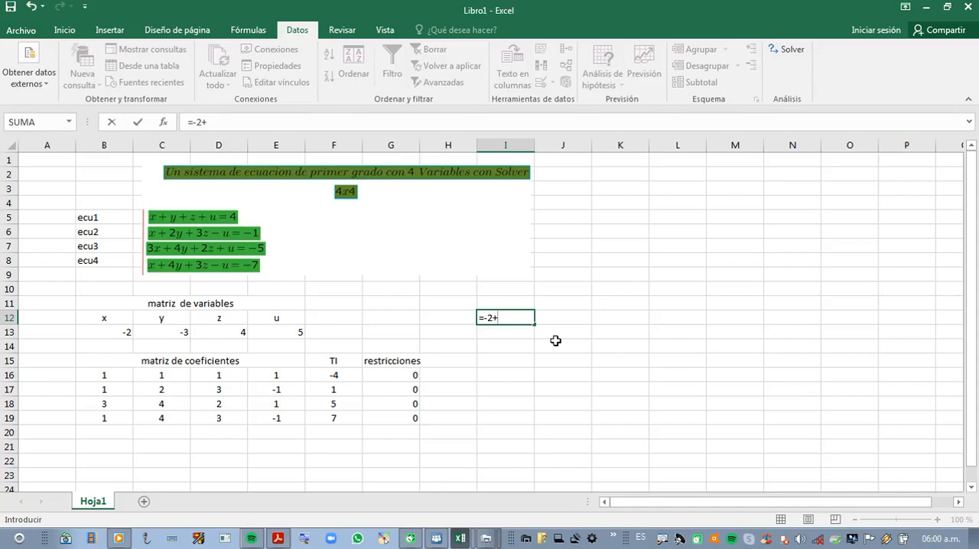
{"action": "key", "text": "BackSpace"}
{"action": "type", "text": "("}
{"action": "key", "text": "BackSpace"}
{"action": "left_click", "coordinate": [111, 333]}
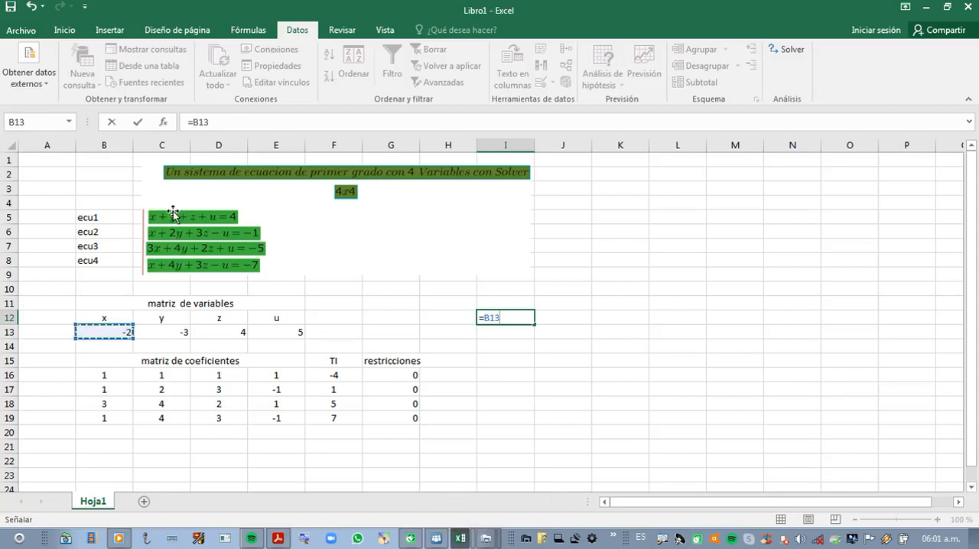
{"action": "type", "text": "+"}
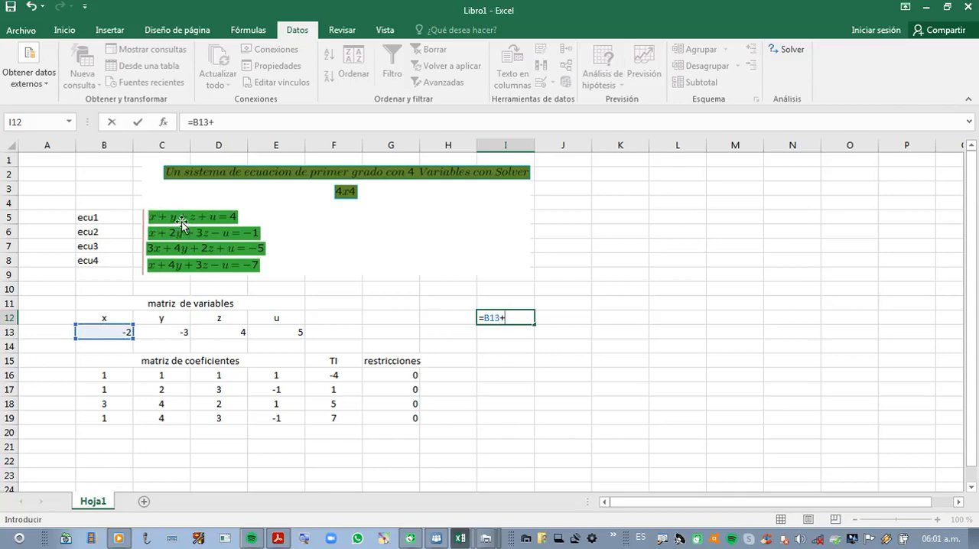
{"action": "left_click", "coordinate": [161, 327]}
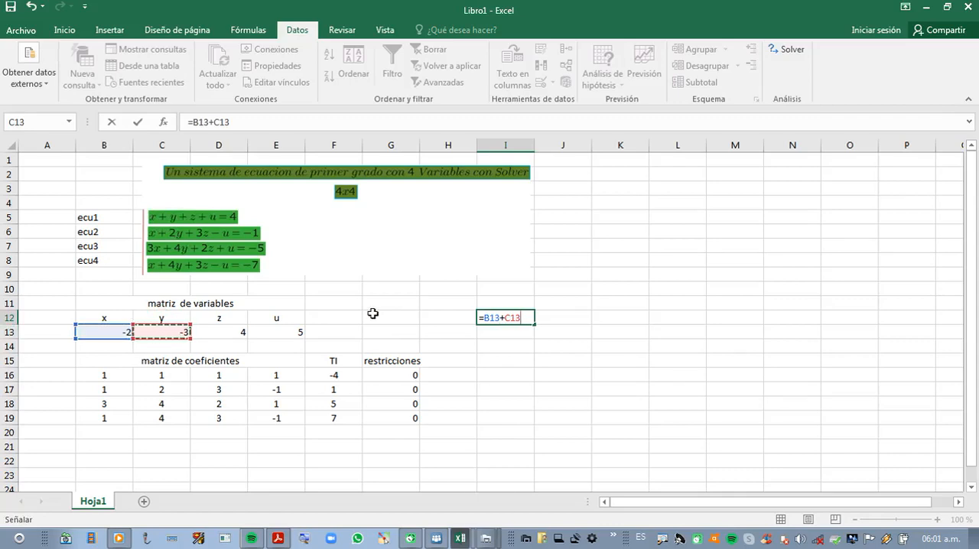
{"action": "type", "text": "+"}
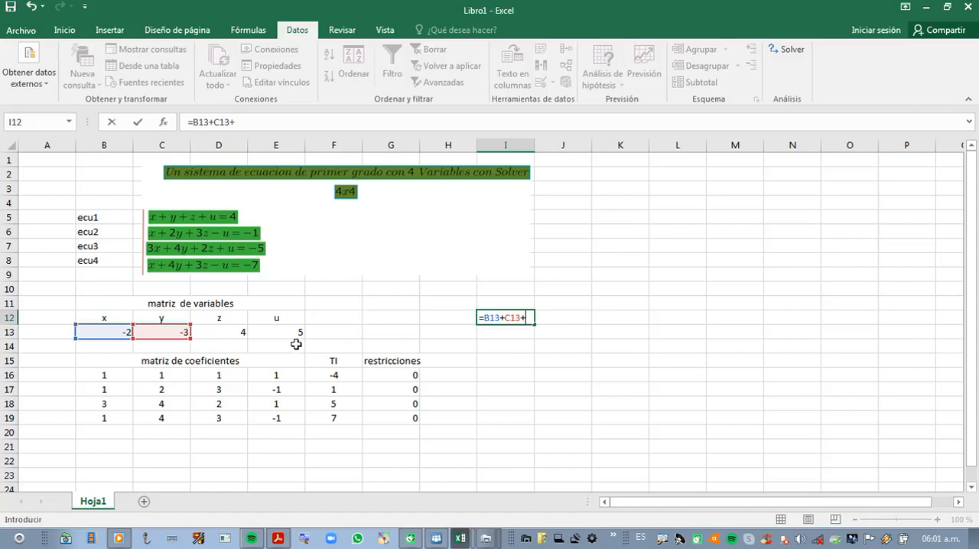
{"action": "left_click", "coordinate": [233, 333]}
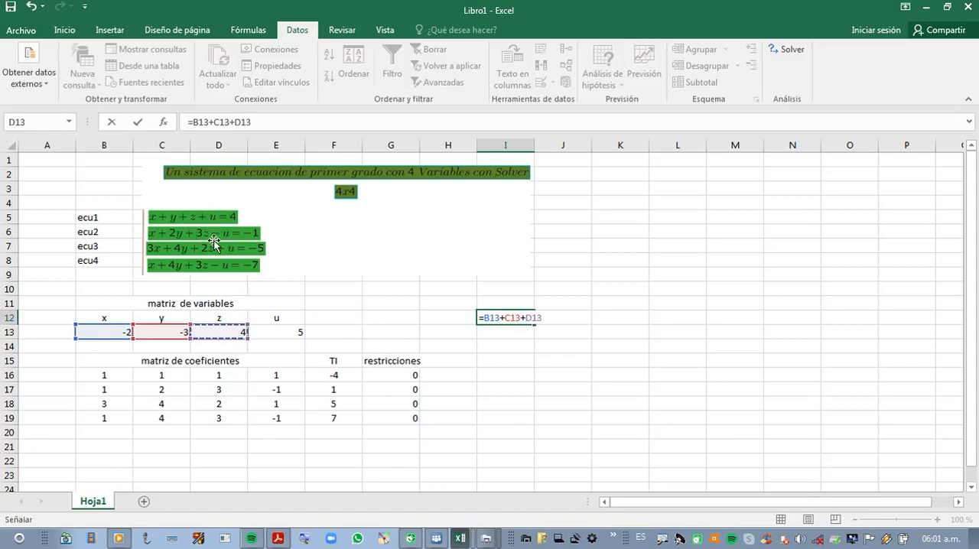
{"action": "type", "text": "+"}
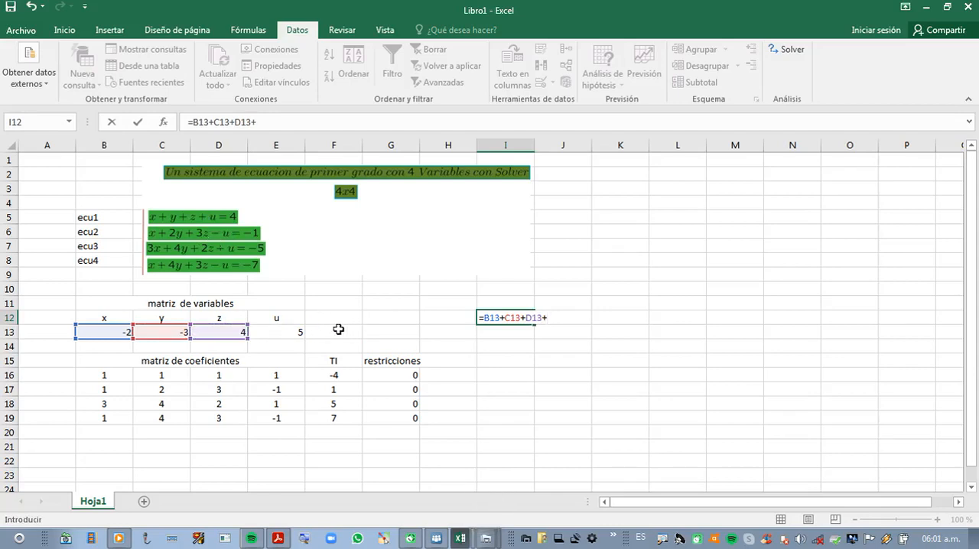
{"action": "type", "text": "5"}
{"action": "key", "text": "BackSpace"}
{"action": "left_click", "coordinate": [295, 333]}
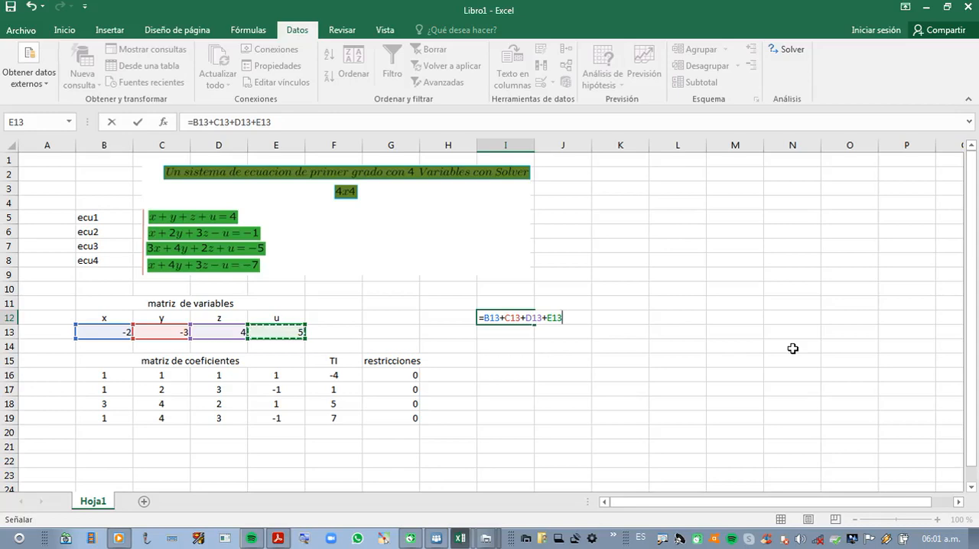
{"action": "key", "text": "Return"}
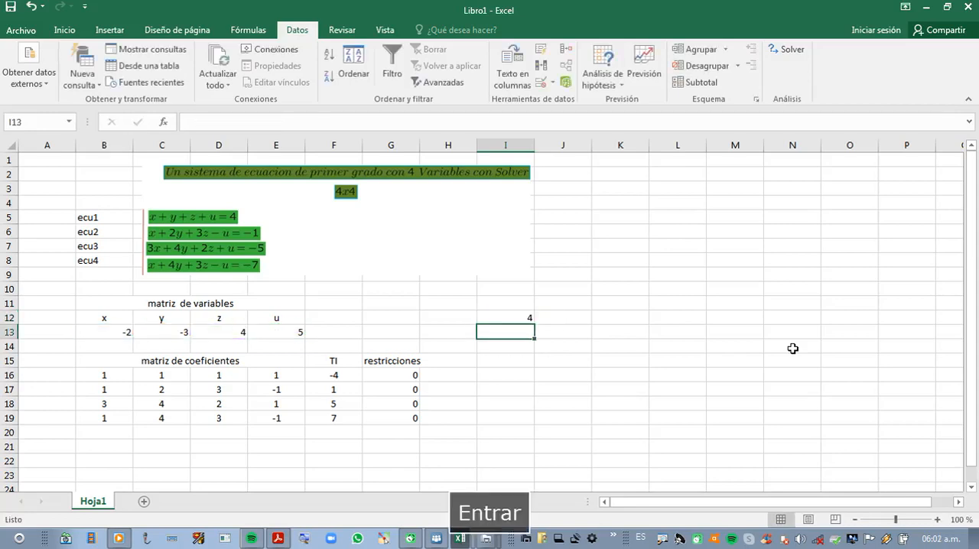
{"action": "left_click", "coordinate": [509, 318]}
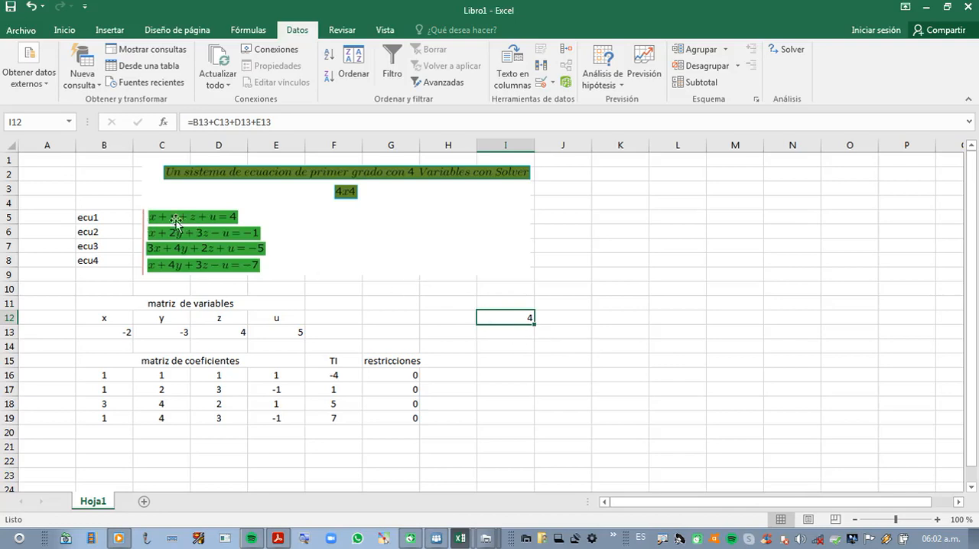